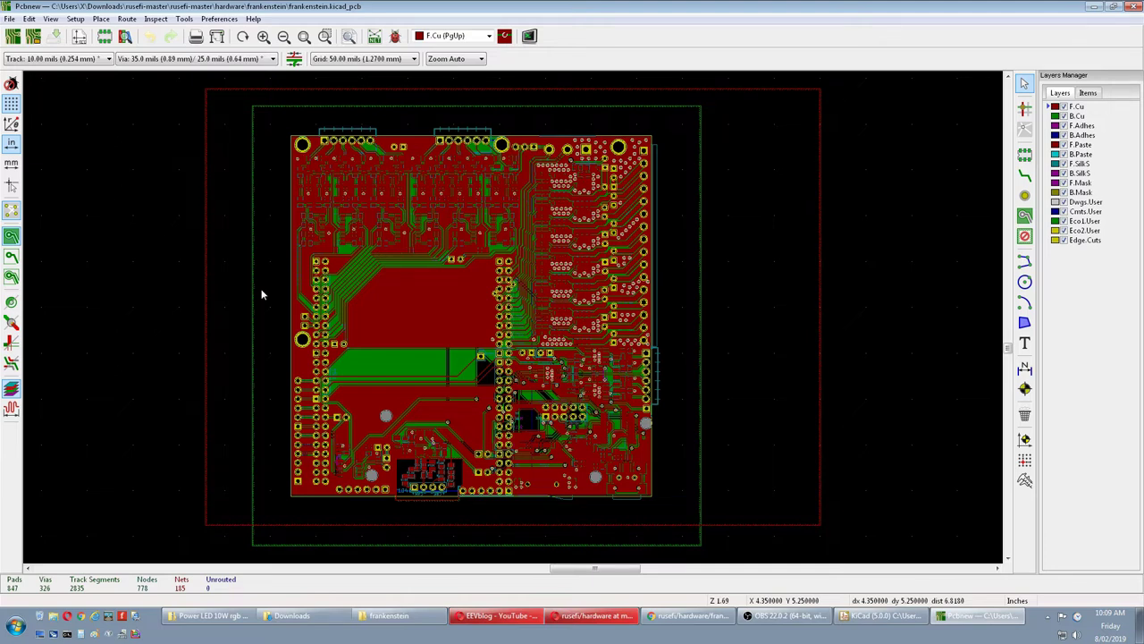
- Examine the frankenstein board layout, from the pin header beside the injector drivers to the whole board outline
scroll(262, 295, "up", 4)
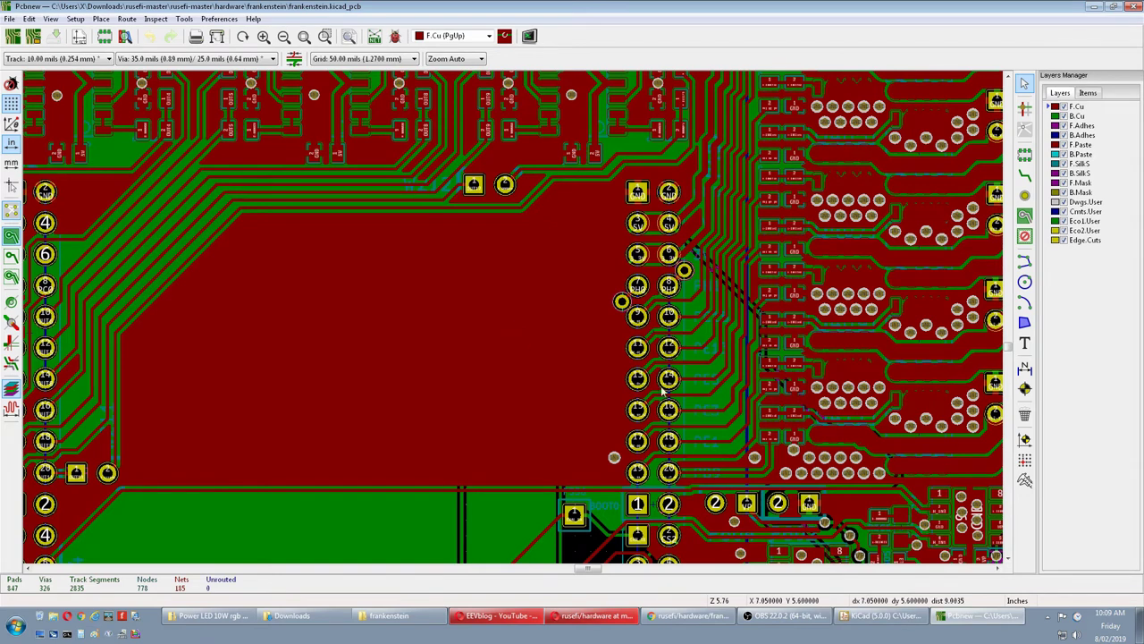
left_click(694, 400)
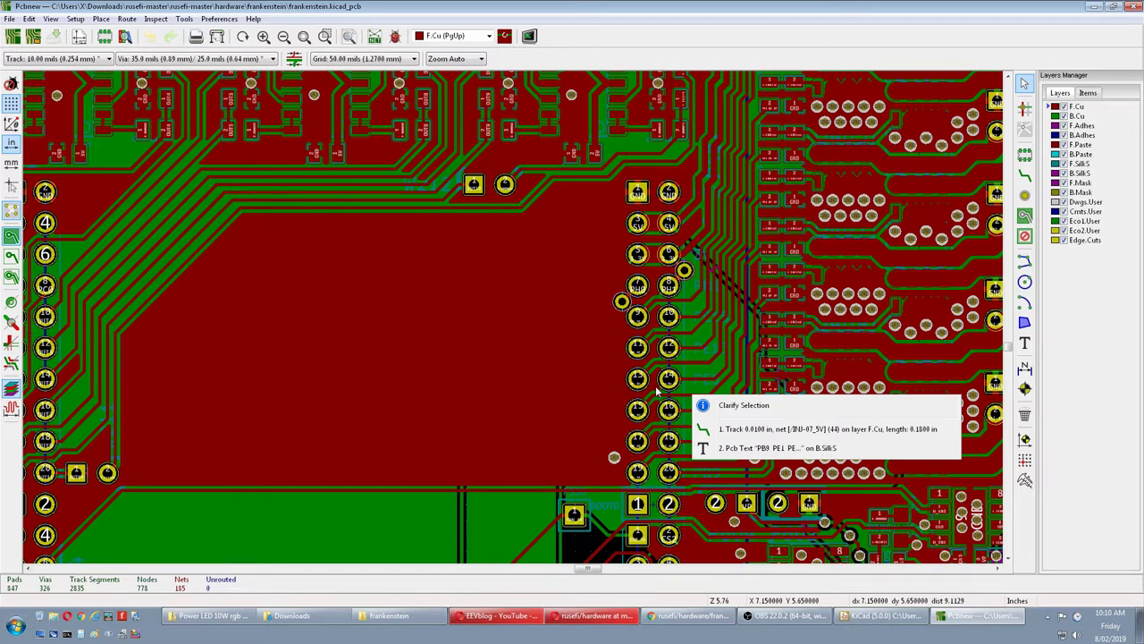
left_click(563, 374)
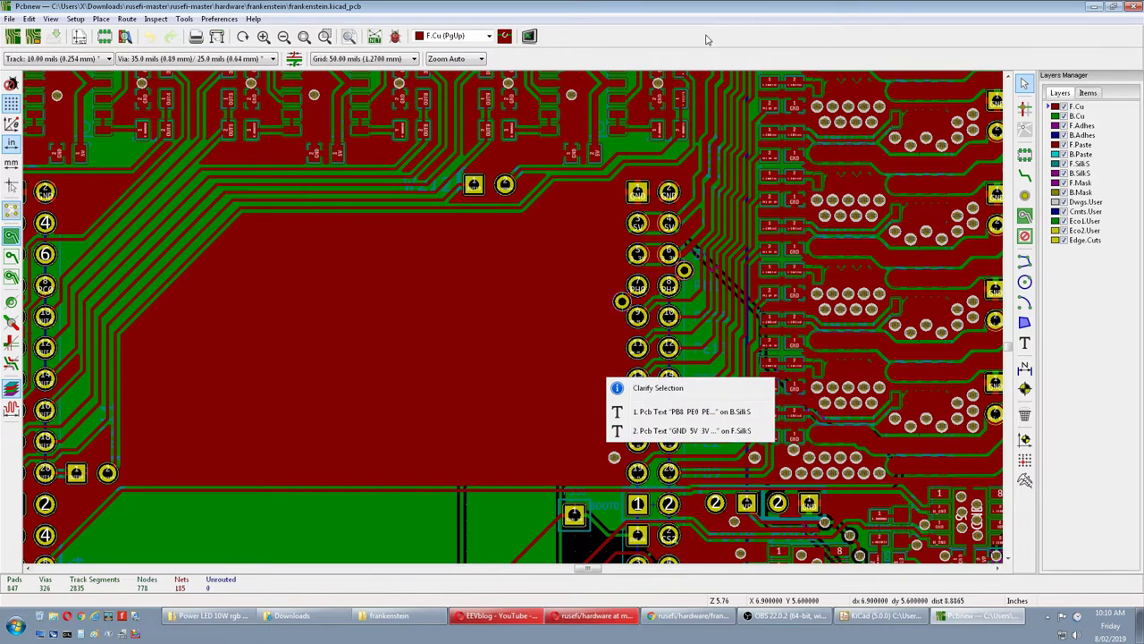
left_click(611, 175)
scroll(610, 175, "down", 4)
scroll(513, 317, "up", 2)
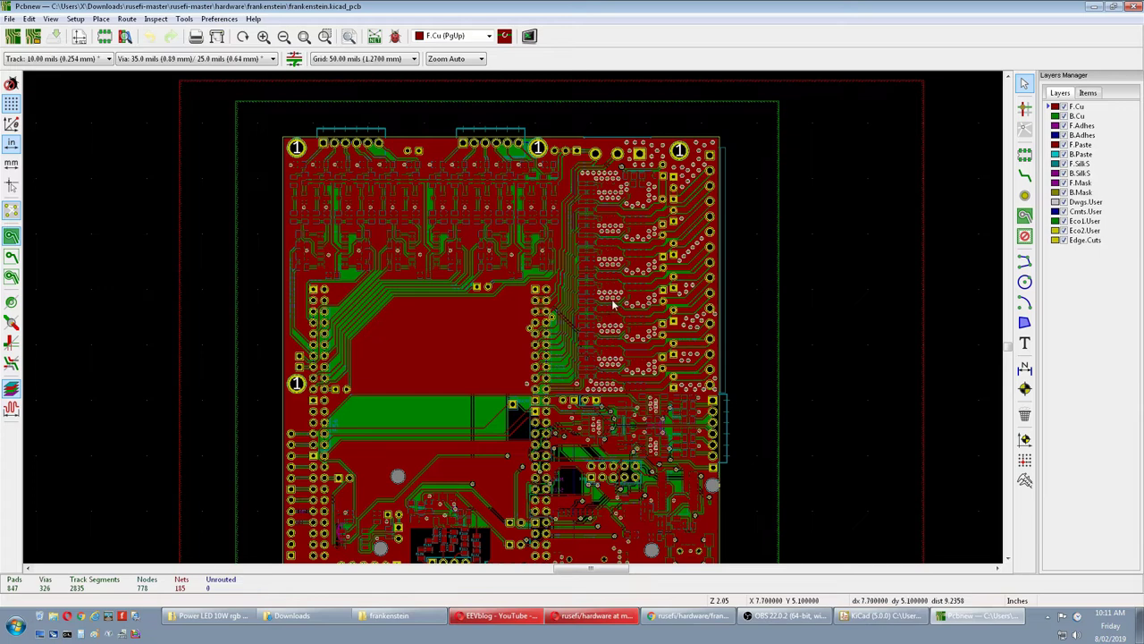
scroll(613, 304, "up", 10)
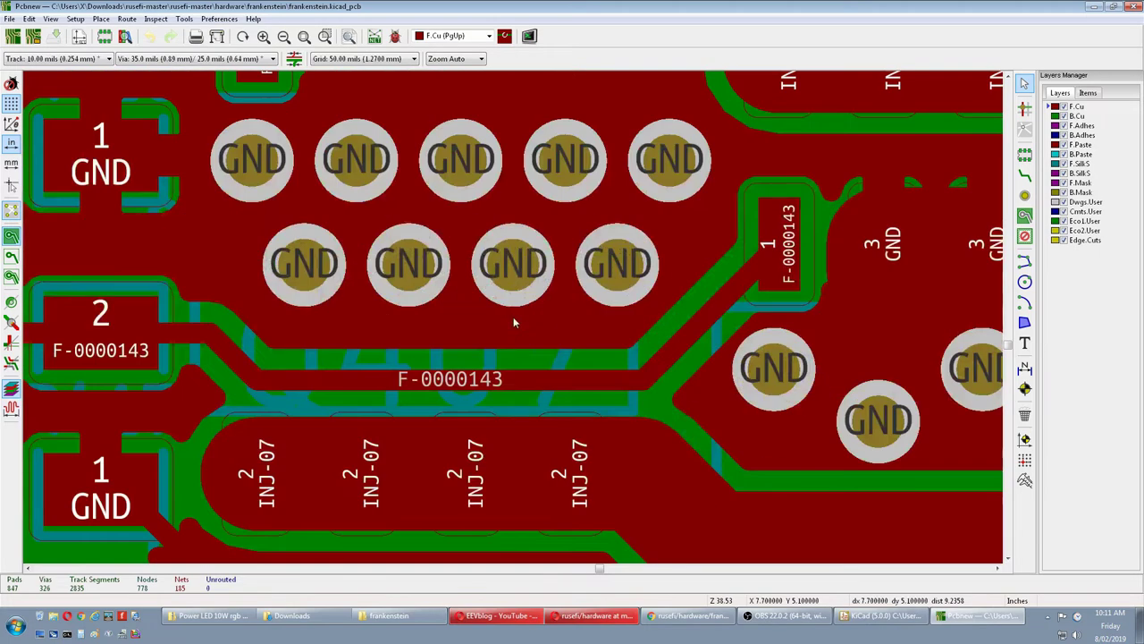
scroll(514, 322, "down", 10)
scroll(514, 322, "up", 1)
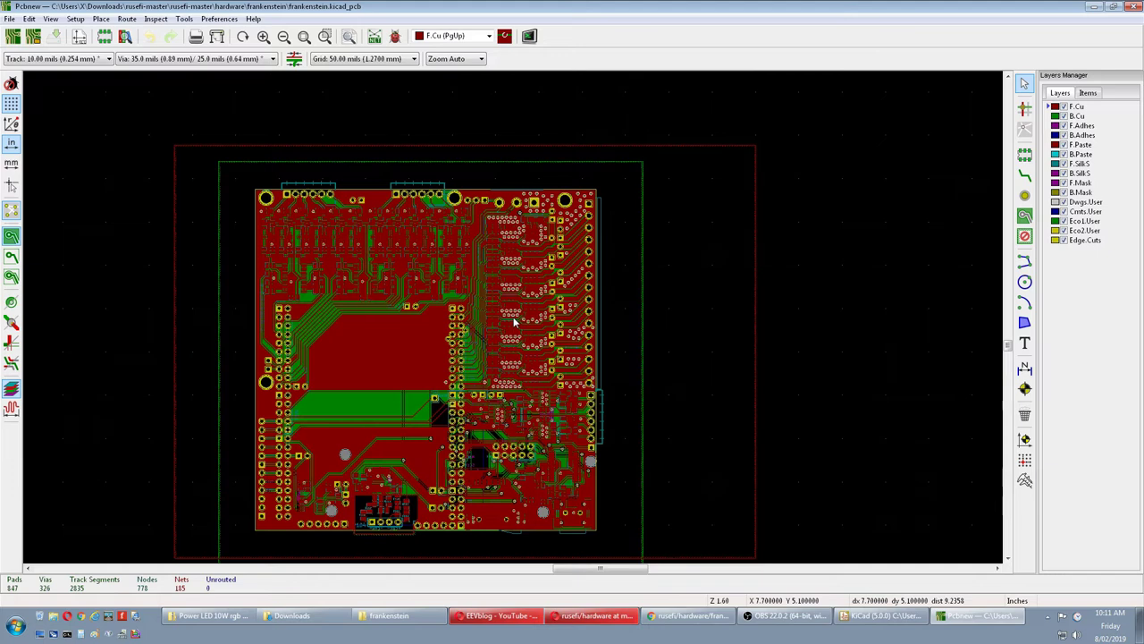
middle_click_drag(716, 305, 791, 286)
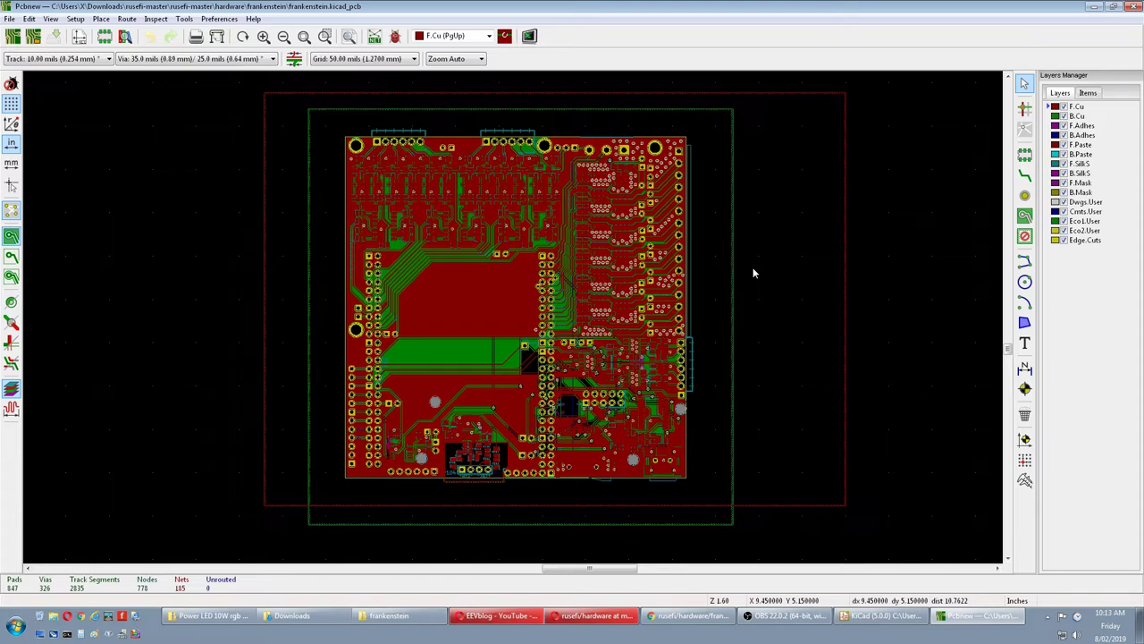
- Hide all layers except front and back copper and silkscreen around the GND/5V pin header, and make F.SilkS the active layer
scroll(753, 274, "down", 1)
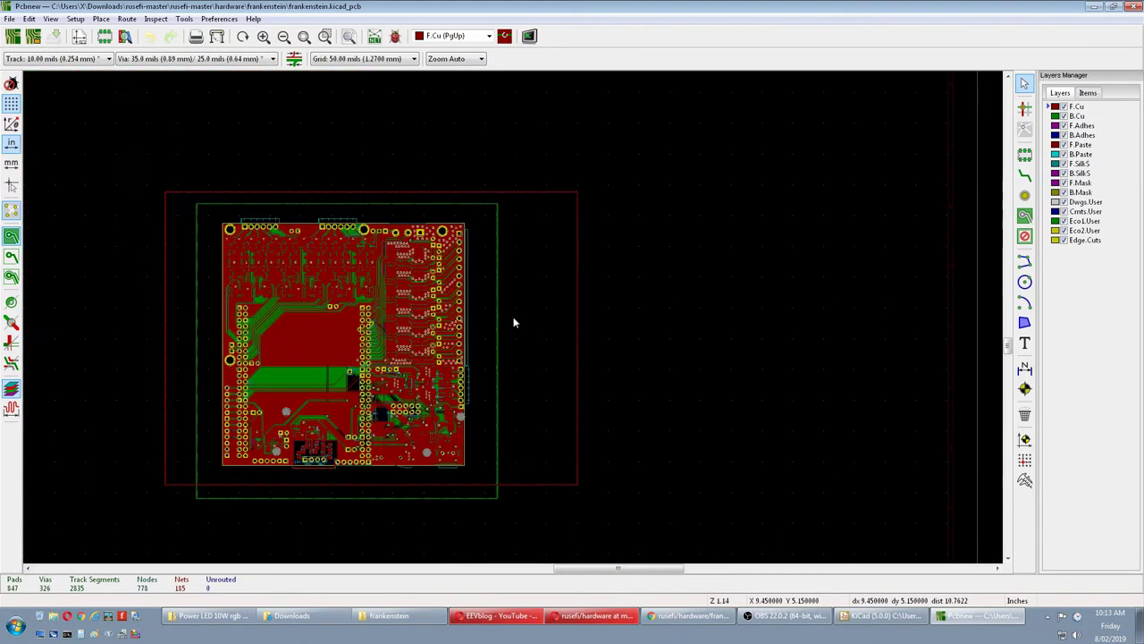
scroll(735, 299, "up", 6)
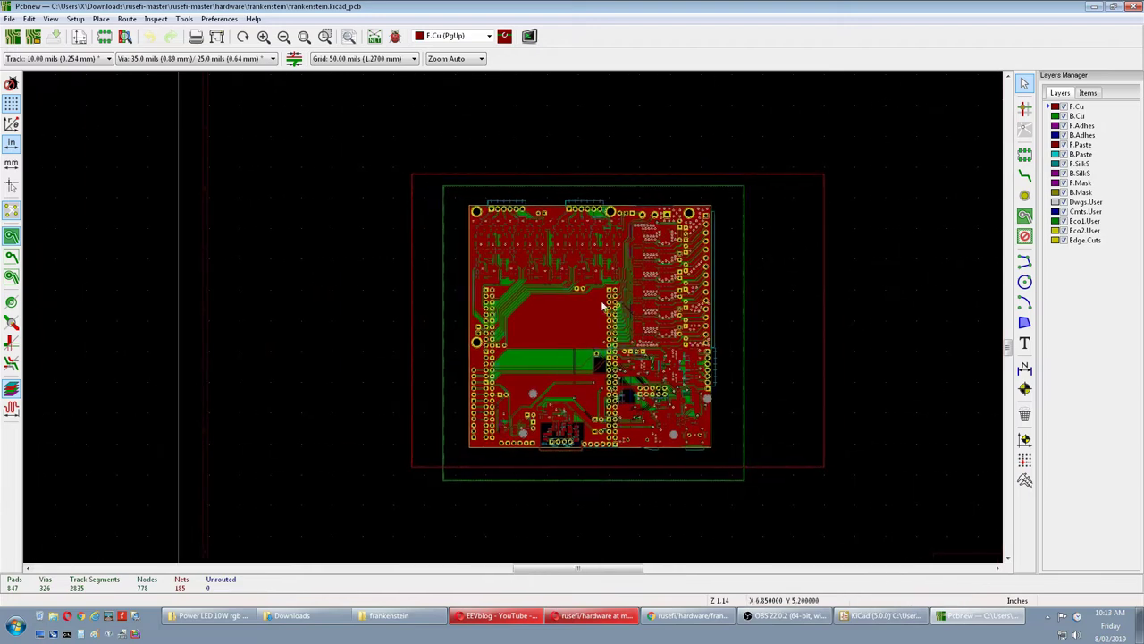
scroll(513, 322, "down", 2)
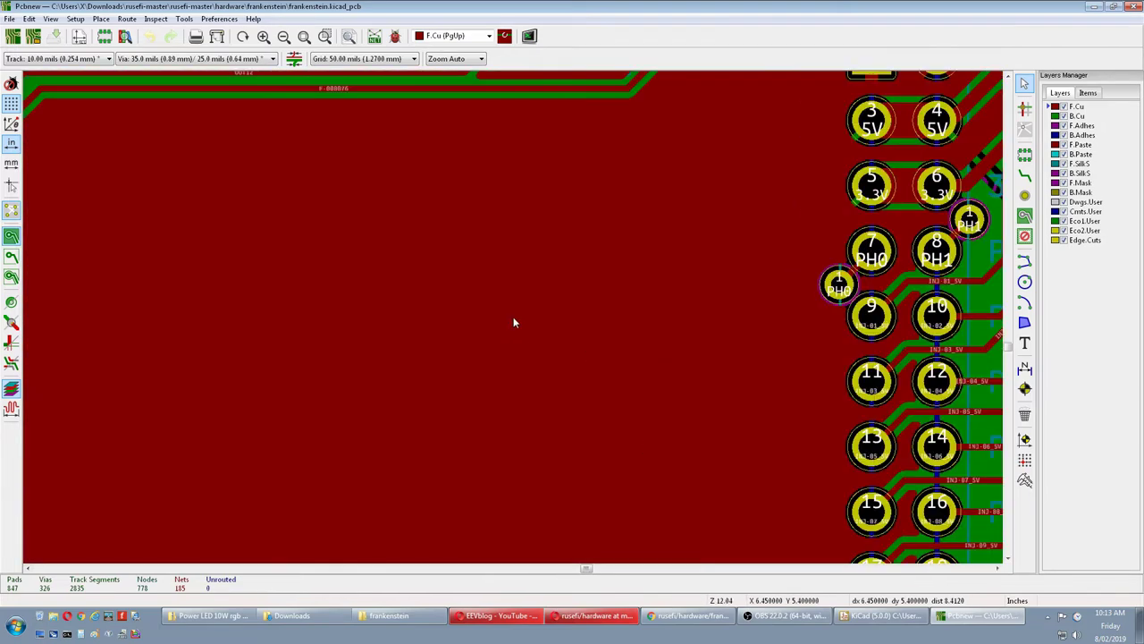
middle_click_drag(542, 334, 87, 387)
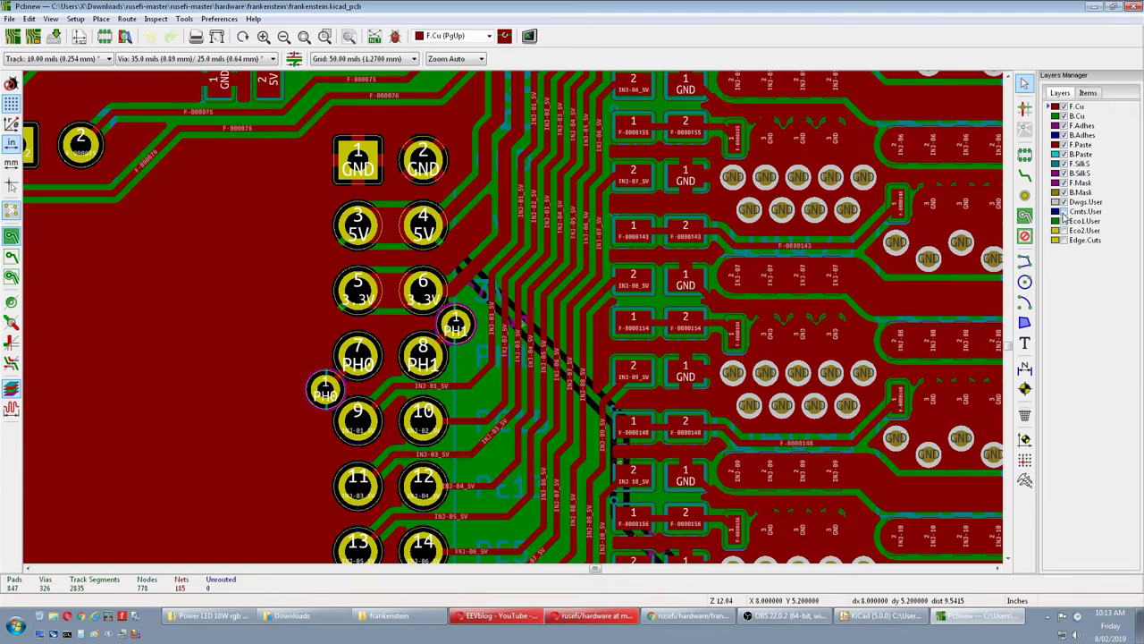
left_click(1063, 212)
left_click(1064, 183)
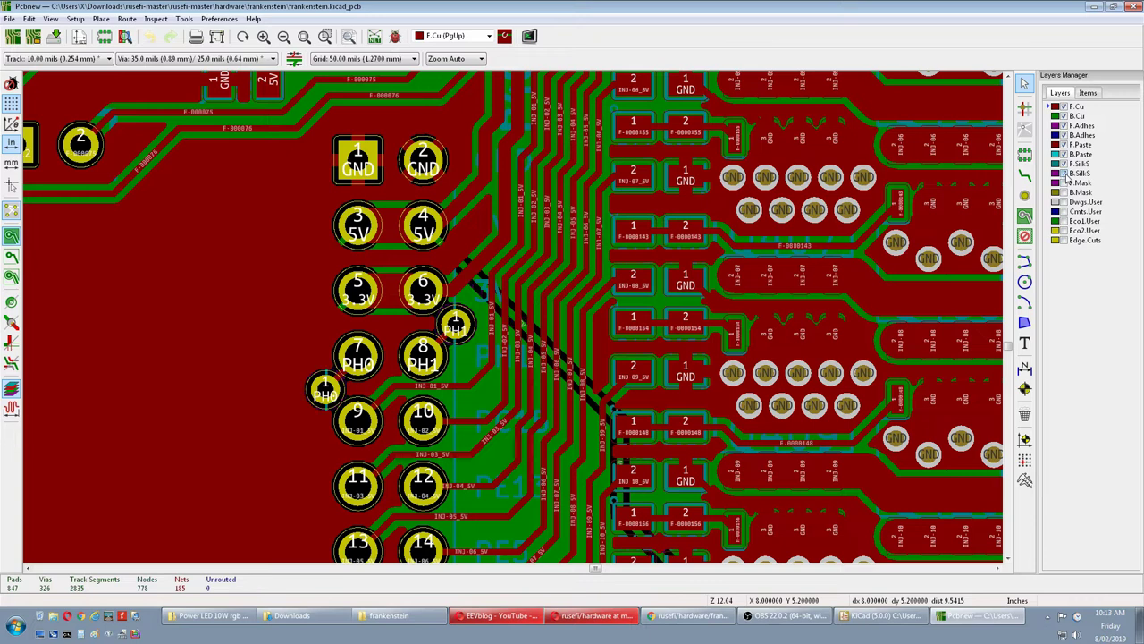
left_click(1067, 179)
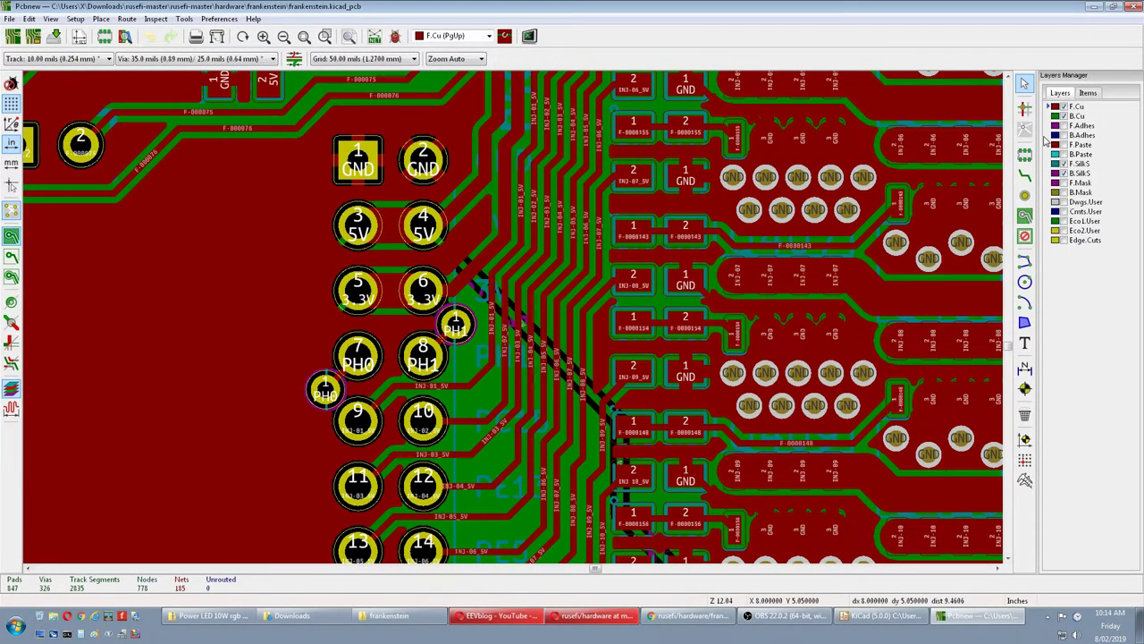
left_click(1054, 164)
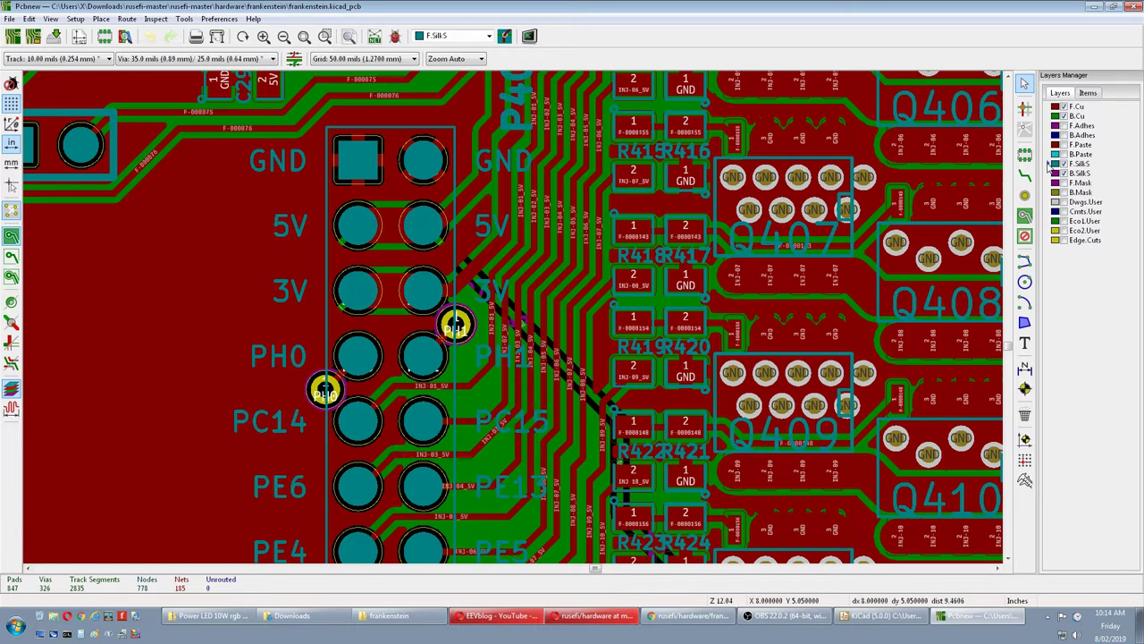
scroll(554, 330, "down", 3)
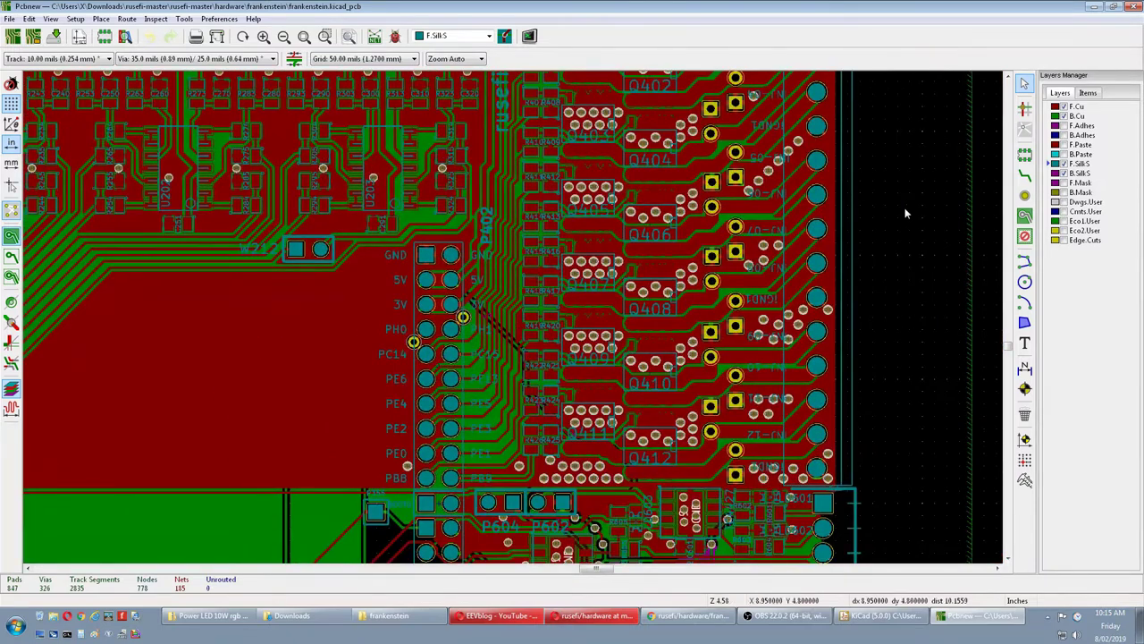
- Hide the B.Cu, F.SilkS and B.SilkS layers so that only the front copper is shown
left_click(1065, 117)
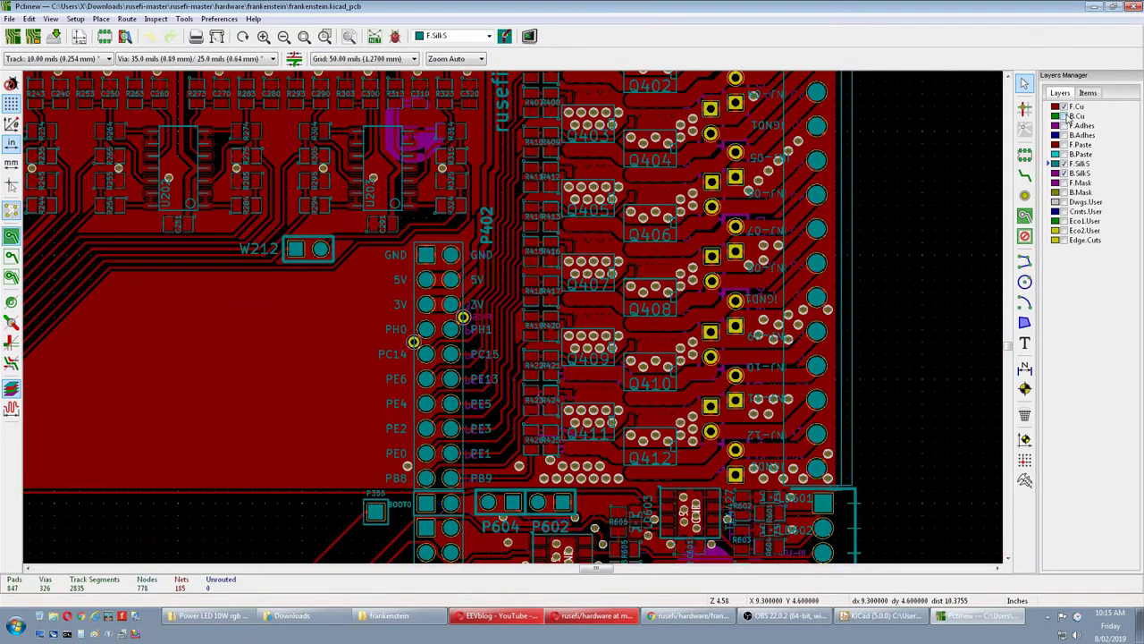
left_click(1065, 163)
left_click(1065, 174)
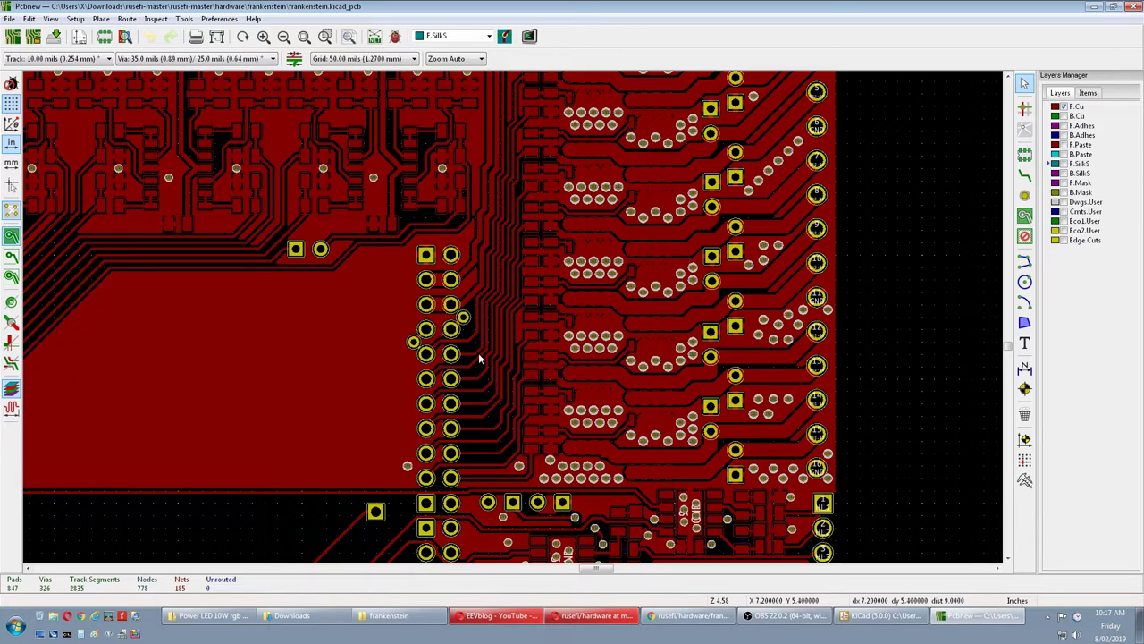
- Select the short 3.3V track beside the pin header and inspect the front copper routing around the output ICs
left_click(477, 293)
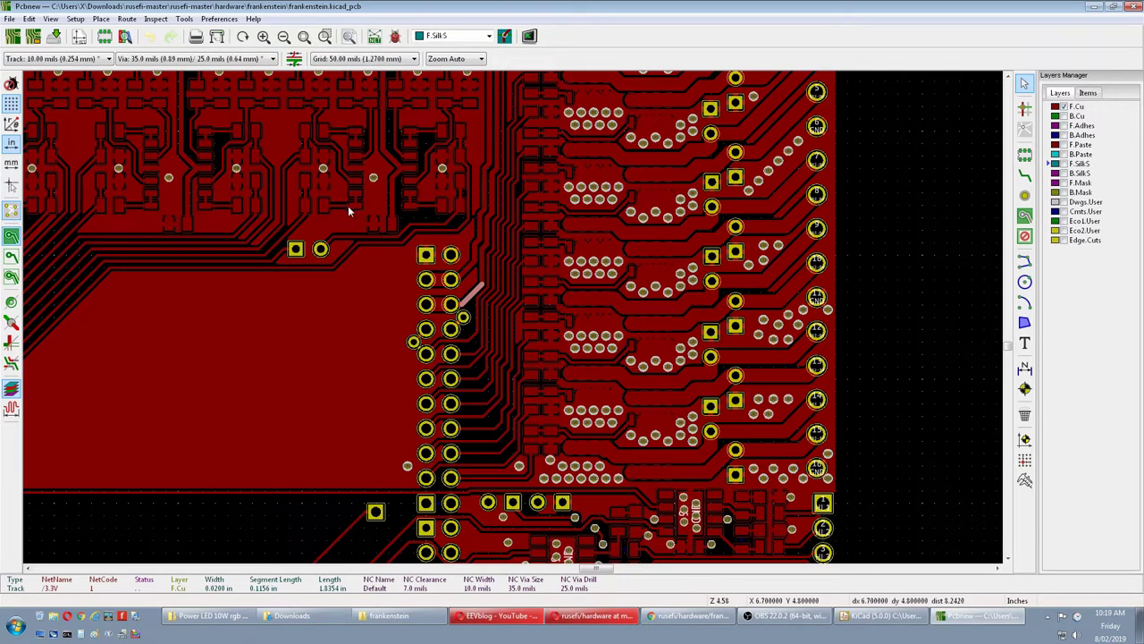
scroll(349, 211, "up", 5)
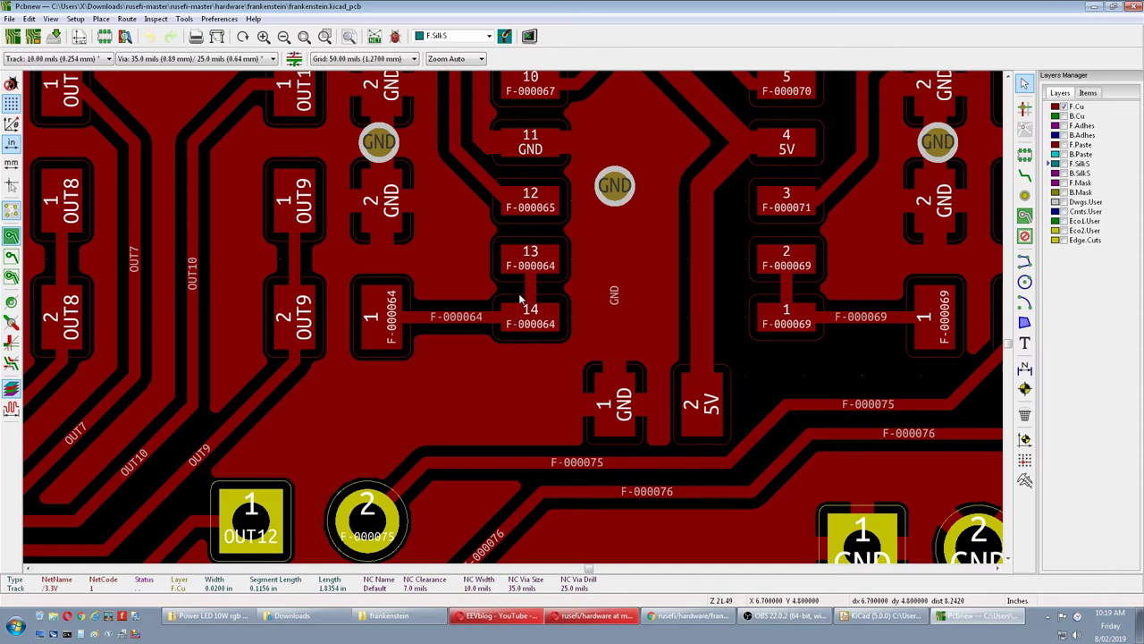
scroll(516, 304, "down", 7)
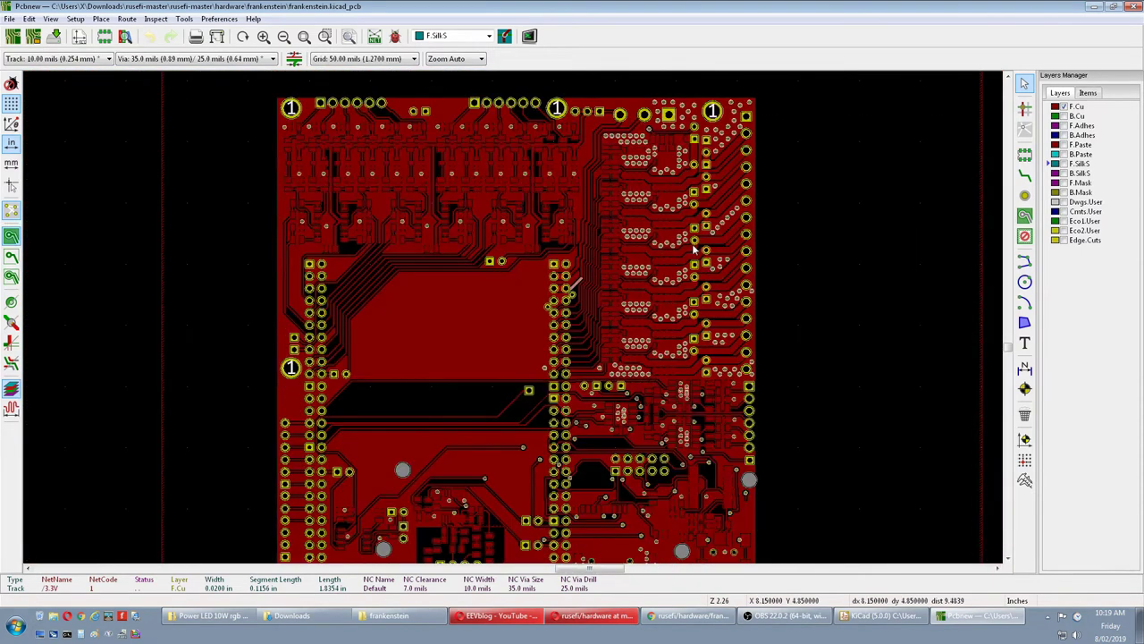
- Show the B.Cu layer and hide F.Cu to view the back copper on its own
left_click(1064, 116)
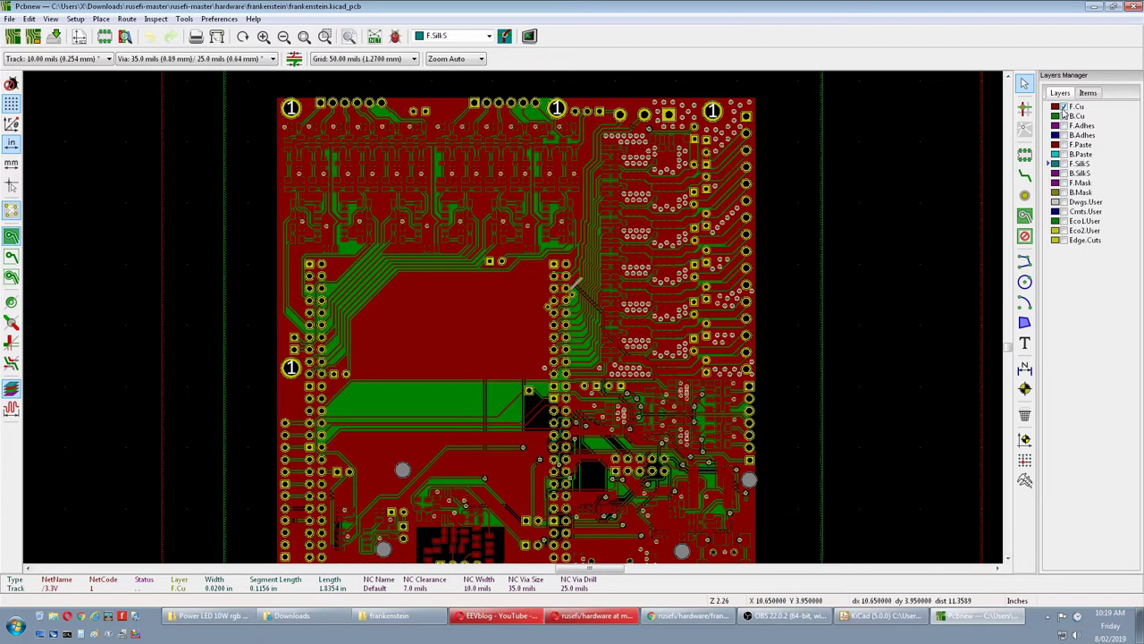
left_click(1064, 107)
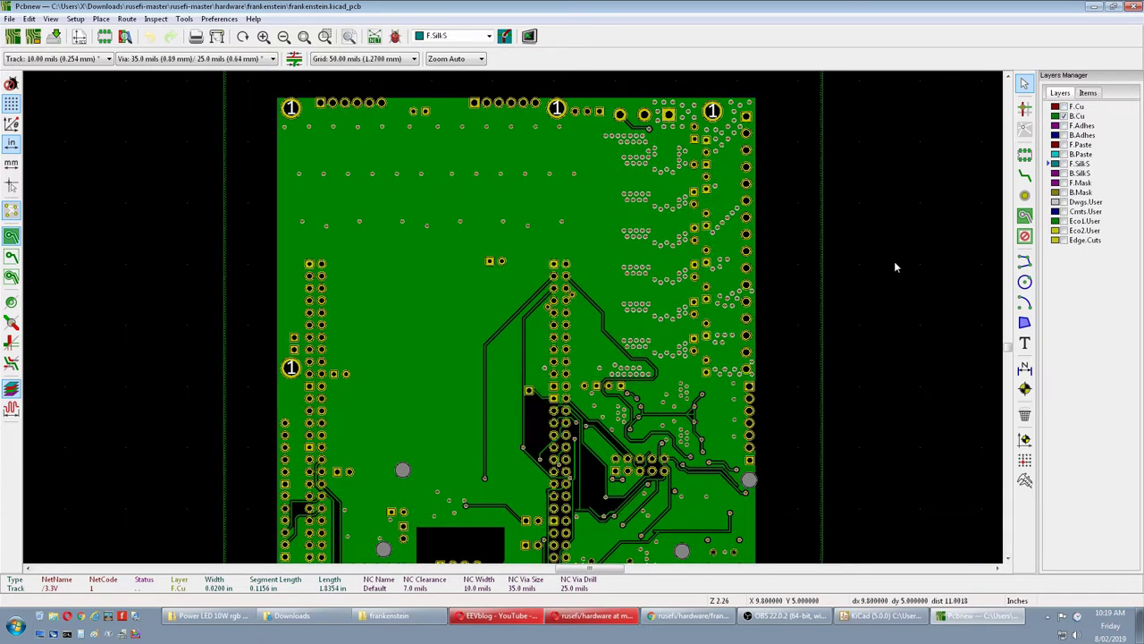
scroll(450, 312, "down", 1)
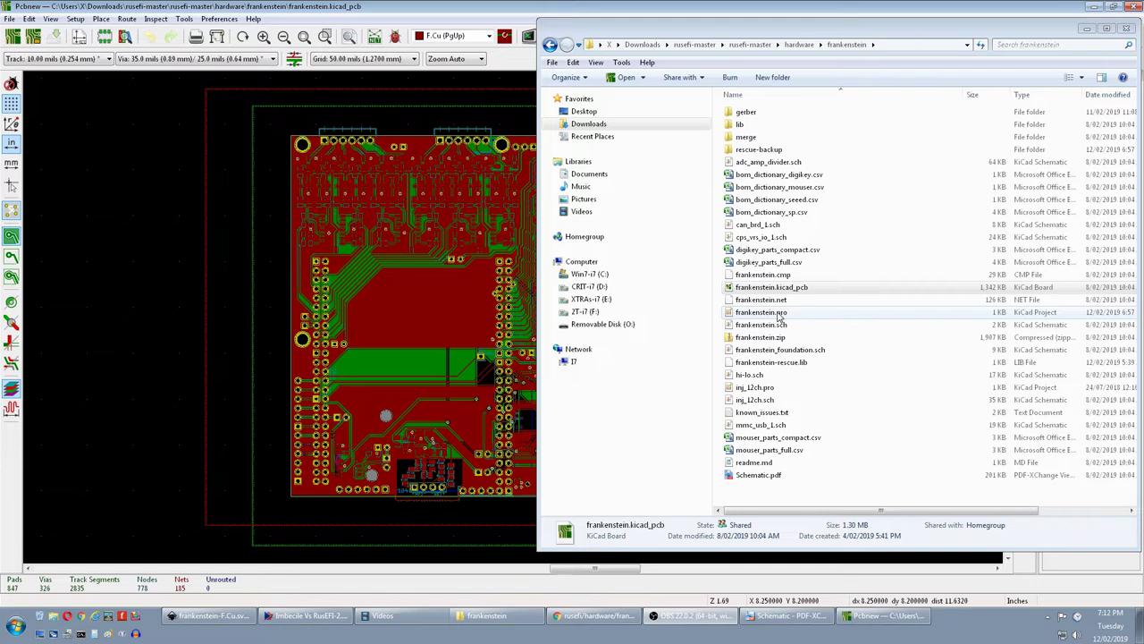
- Open the frankenstein.sch schematic and remap its symbols to the new library table, checking the output messages
double_click(776, 324)
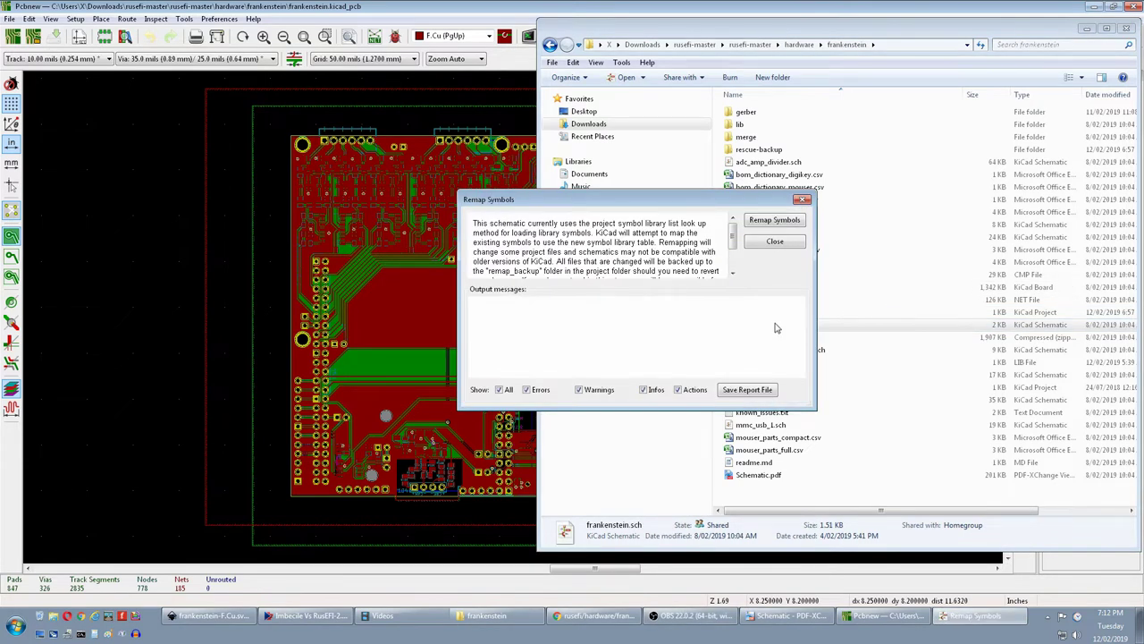
left_click(774, 221)
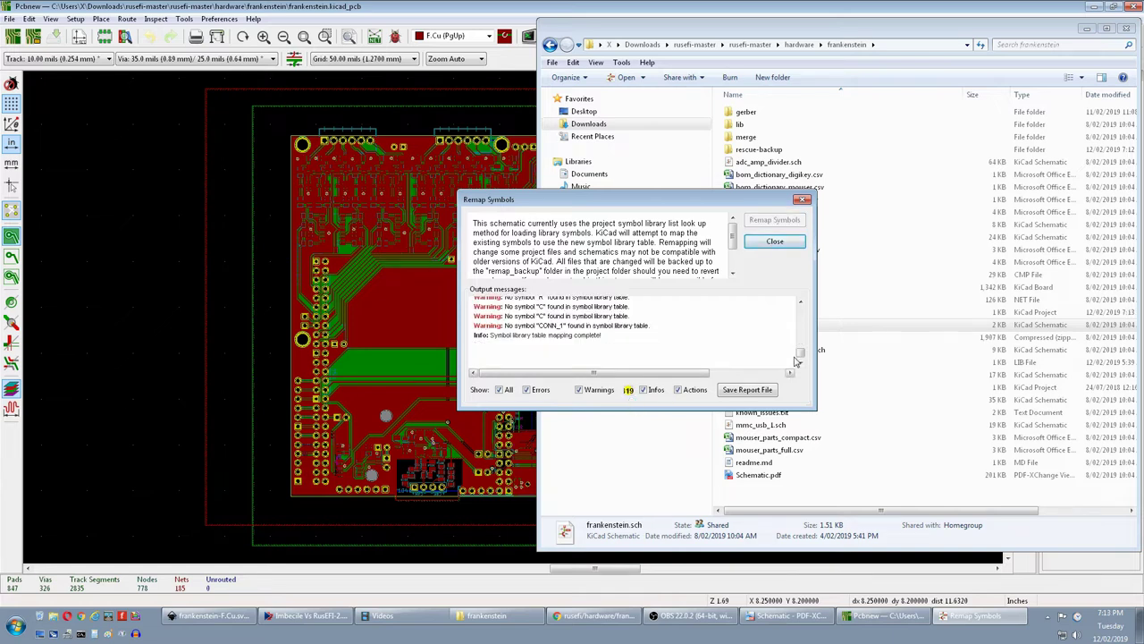
left_click_drag(800, 358, 800, 311)
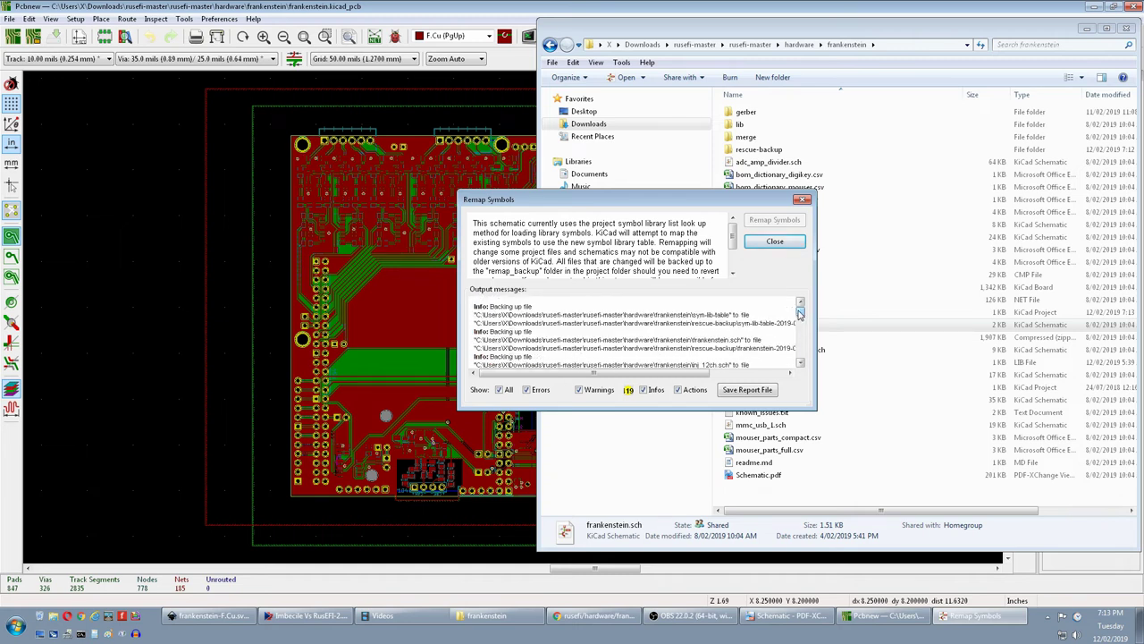
left_click(774, 242)
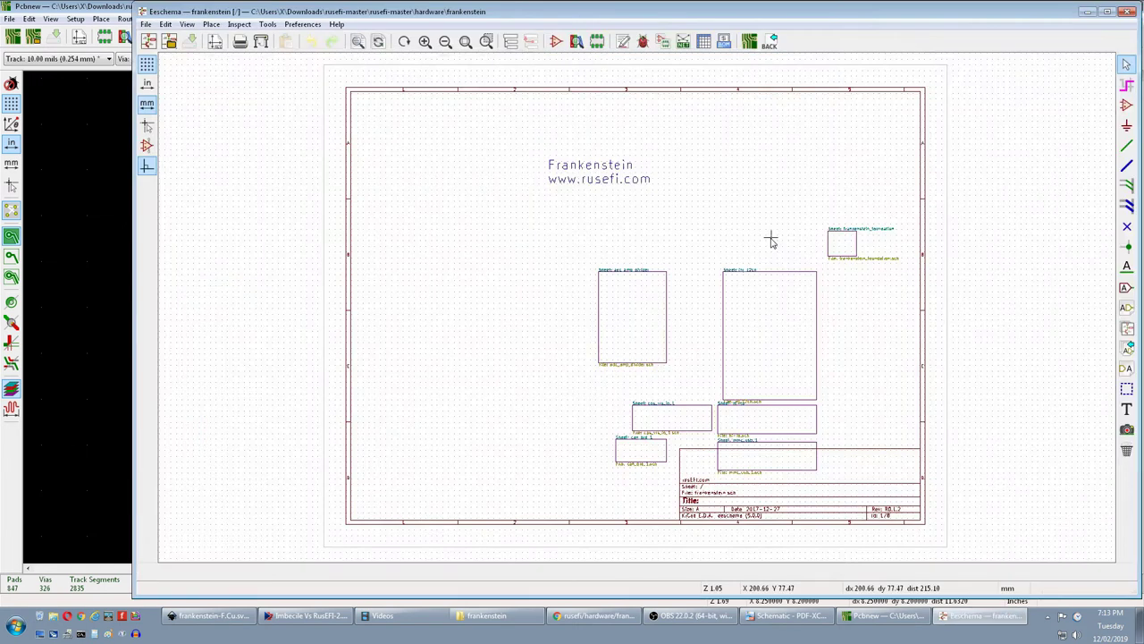
- Identify the inj_12ch and frankenstein_foundation sheets on the root schematic, and enter the adc_amp_divider sheet
left_click(762, 334)
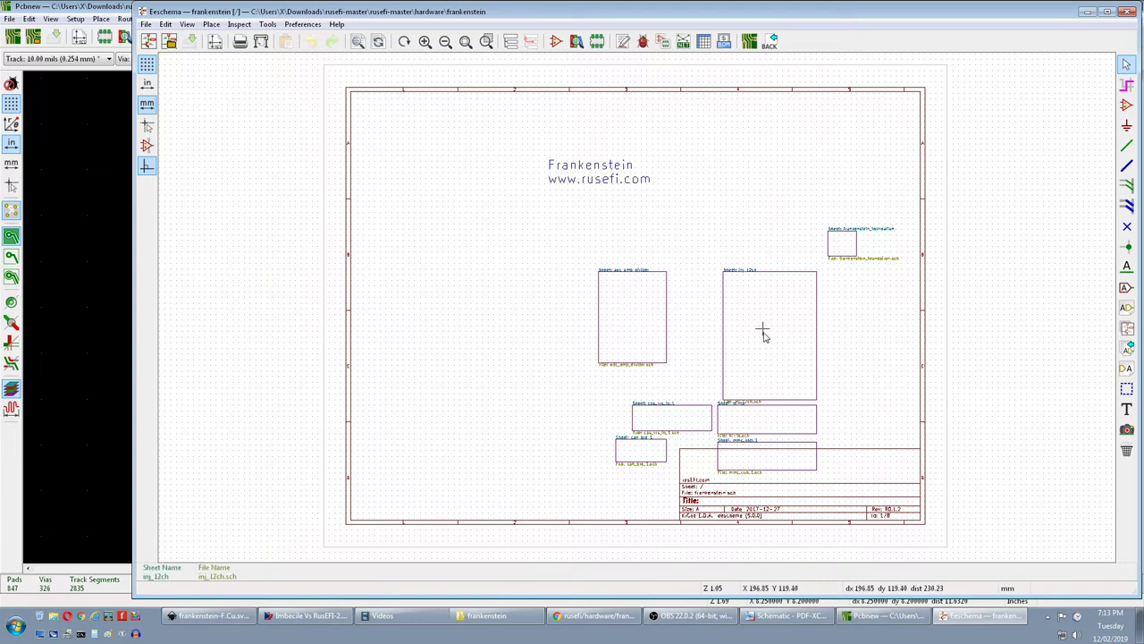
left_click(850, 245)
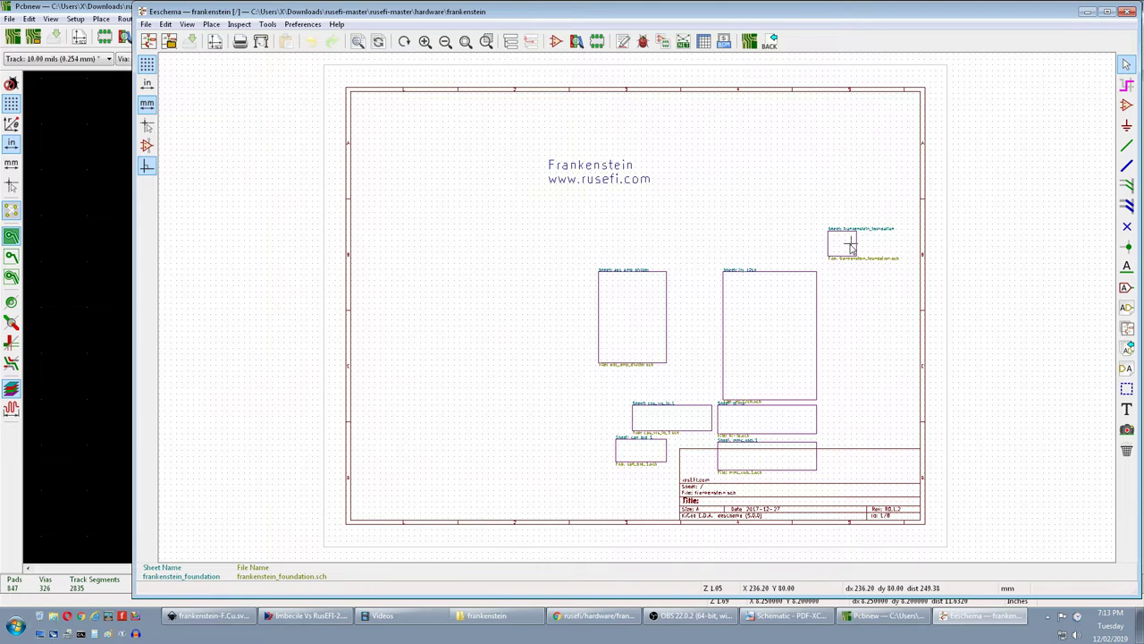
double_click(635, 315)
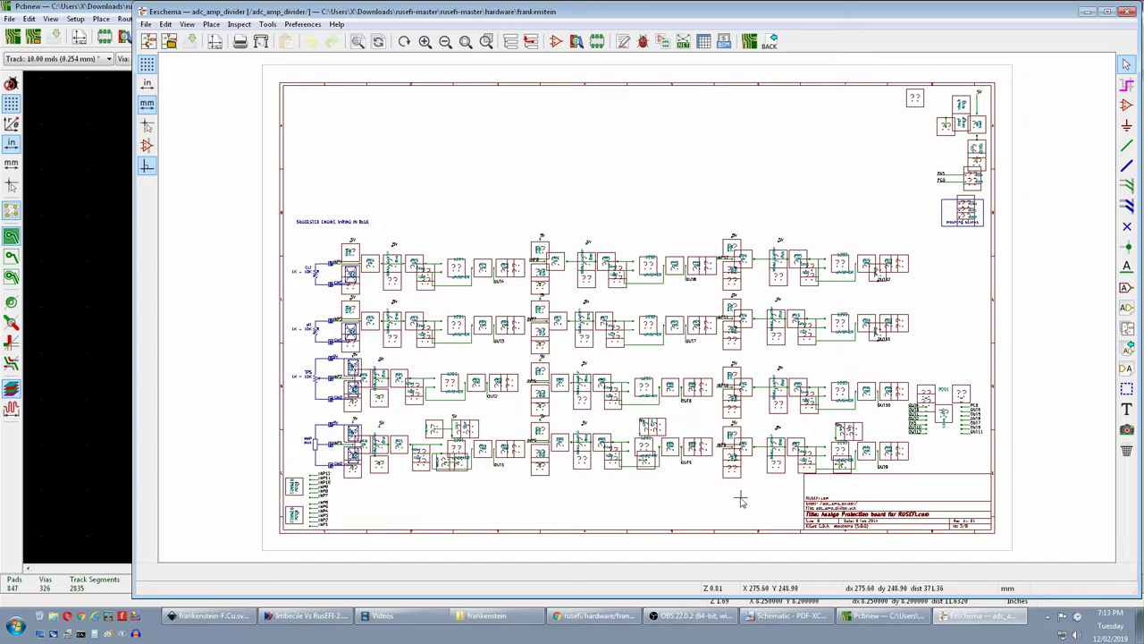
- Compare the adc_amp_divider sheet with its page in the Schematic PDF in PDF-XChange Viewer, and return to Eeschema for a closer look
left_click(791, 617)
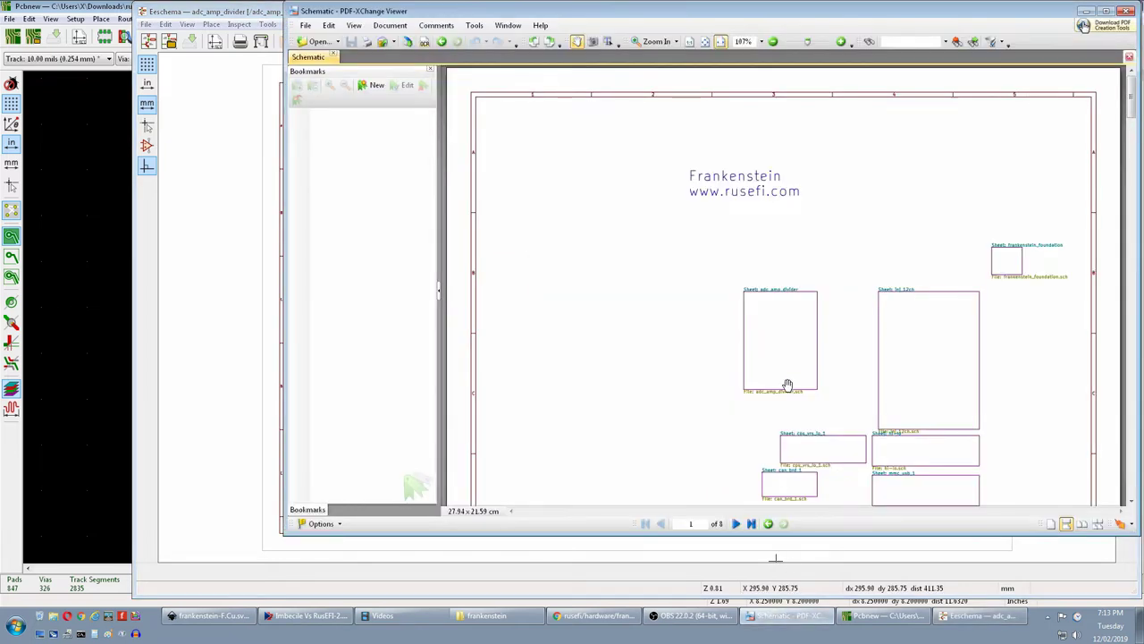
scroll(787, 385, "down", 10)
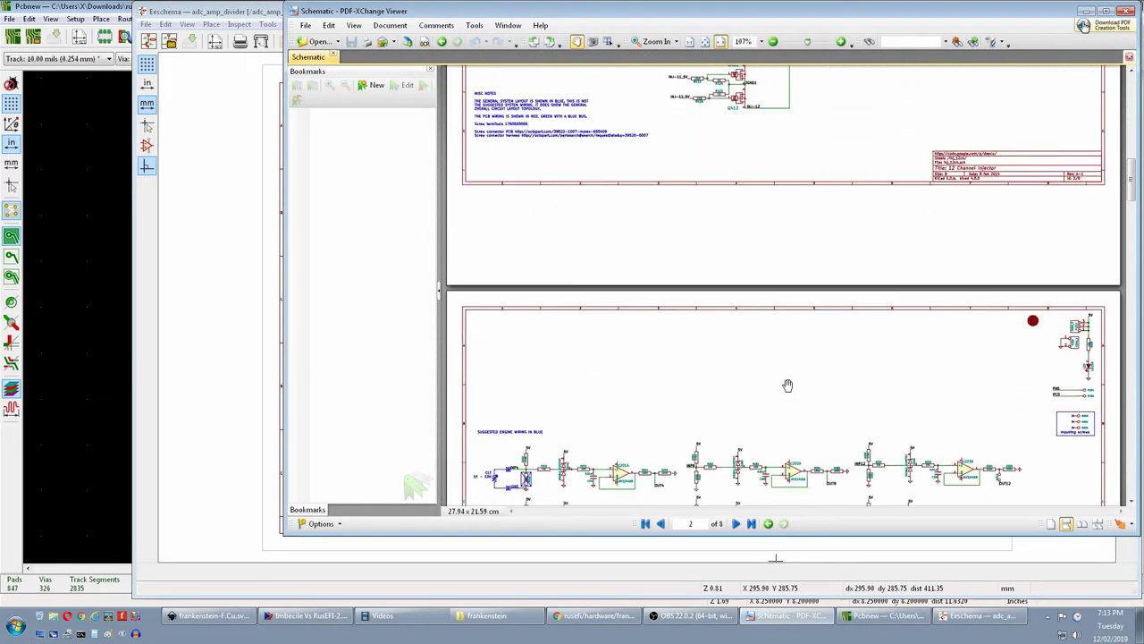
scroll(788, 385, "down", 5)
scroll(787, 385, "down", 1)
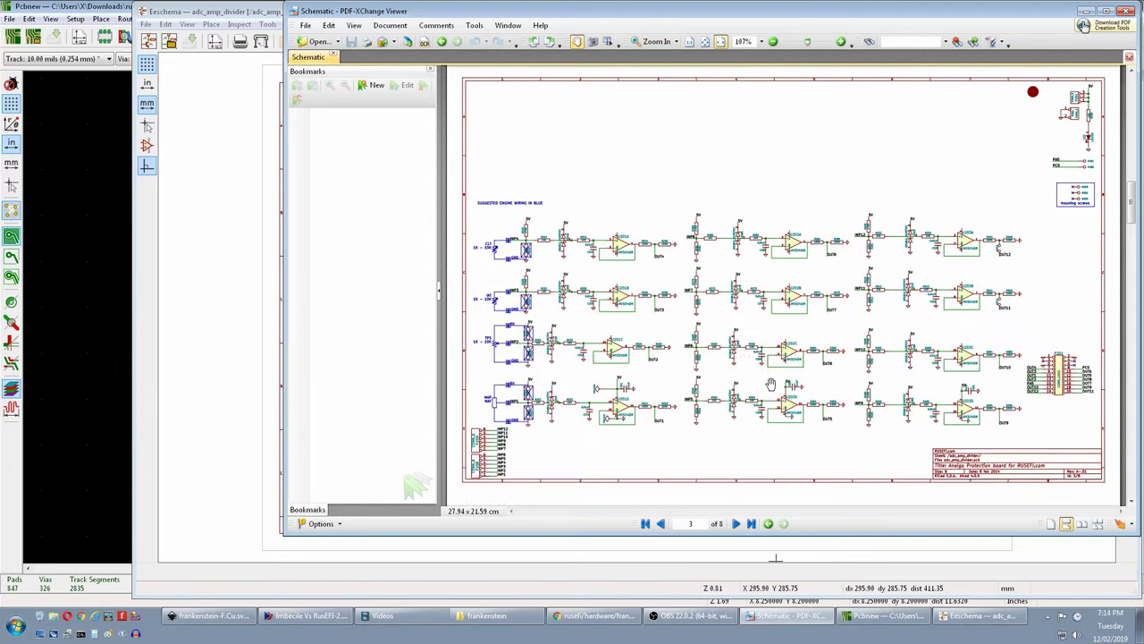
left_click(636, 566)
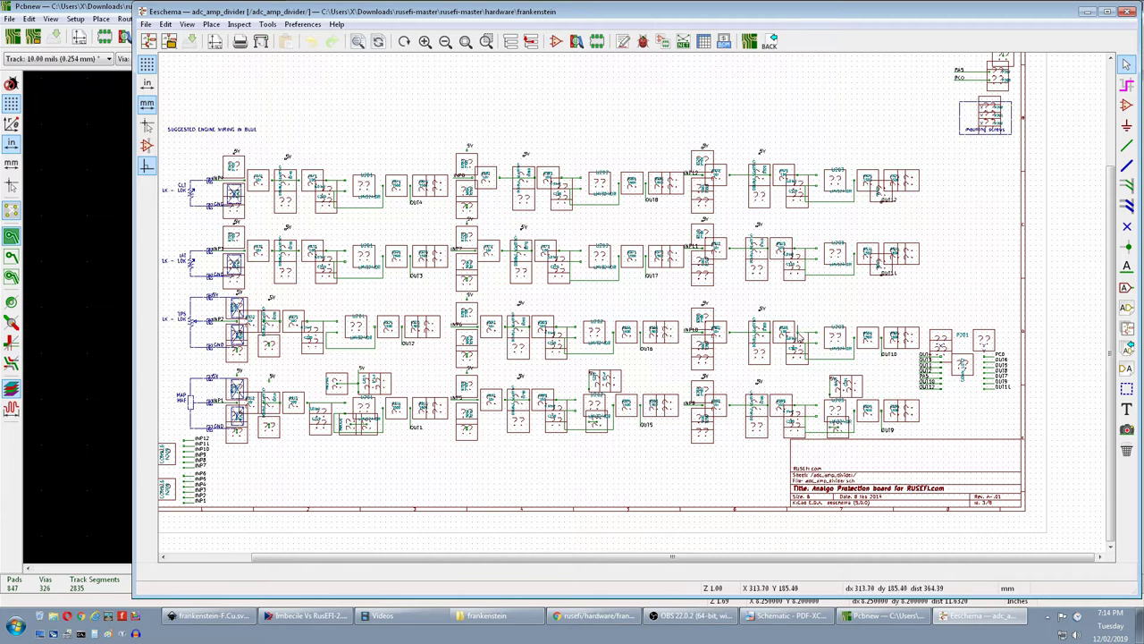
scroll(687, 342, "up", 1)
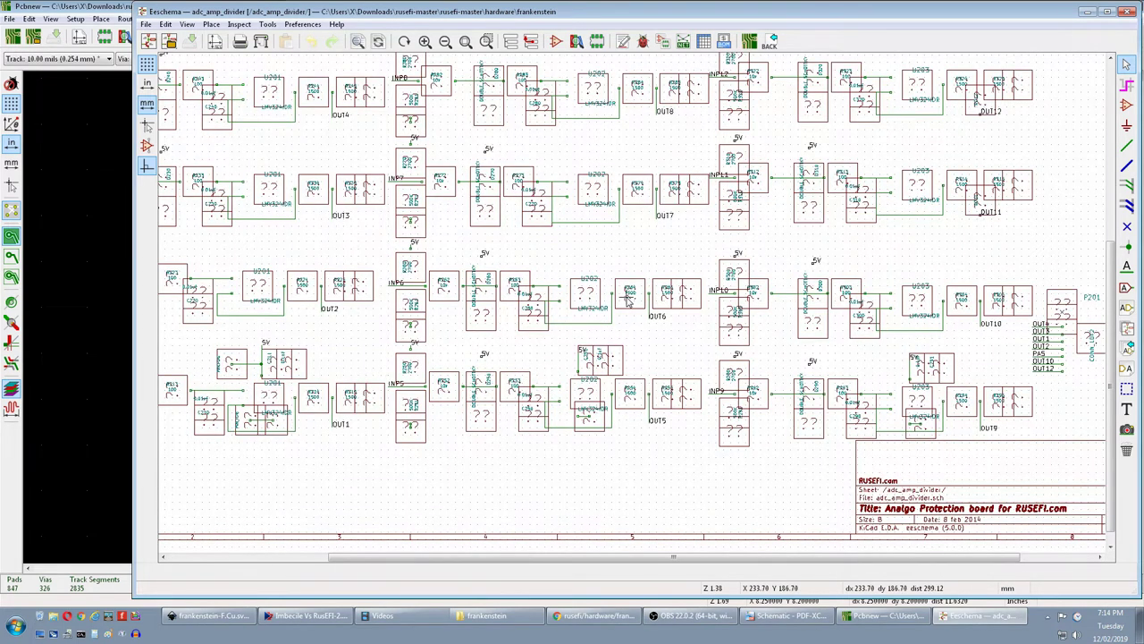
- Open the properties of U202 in the OUT6 channel and open the symbol chooser for its library symbol
right_click(586, 300)
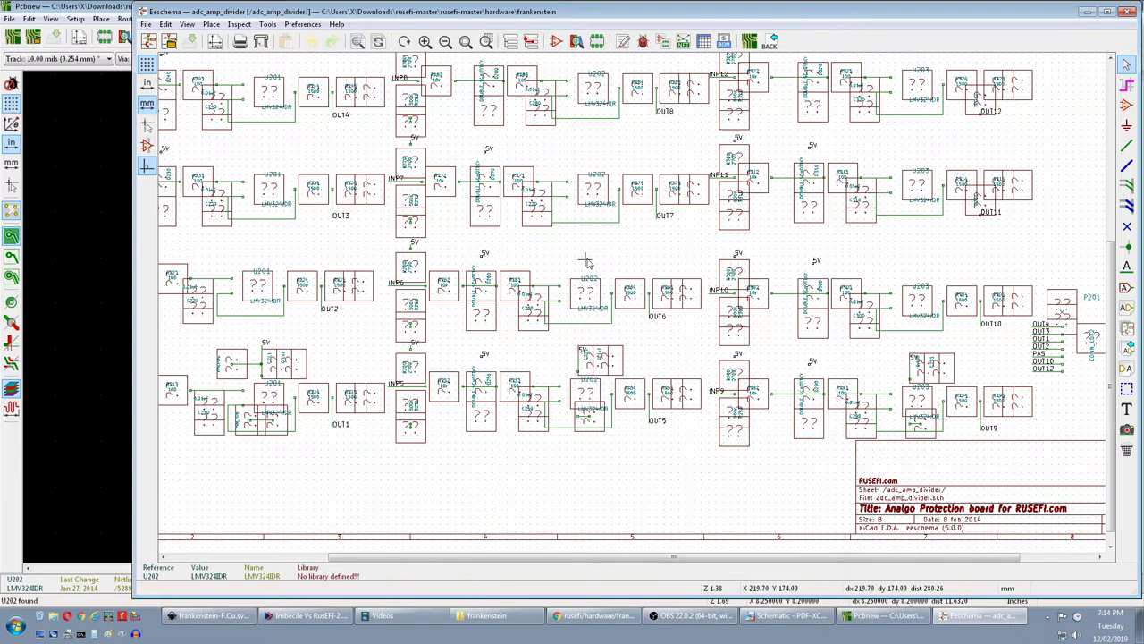
key("Escape")
double_click(588, 298)
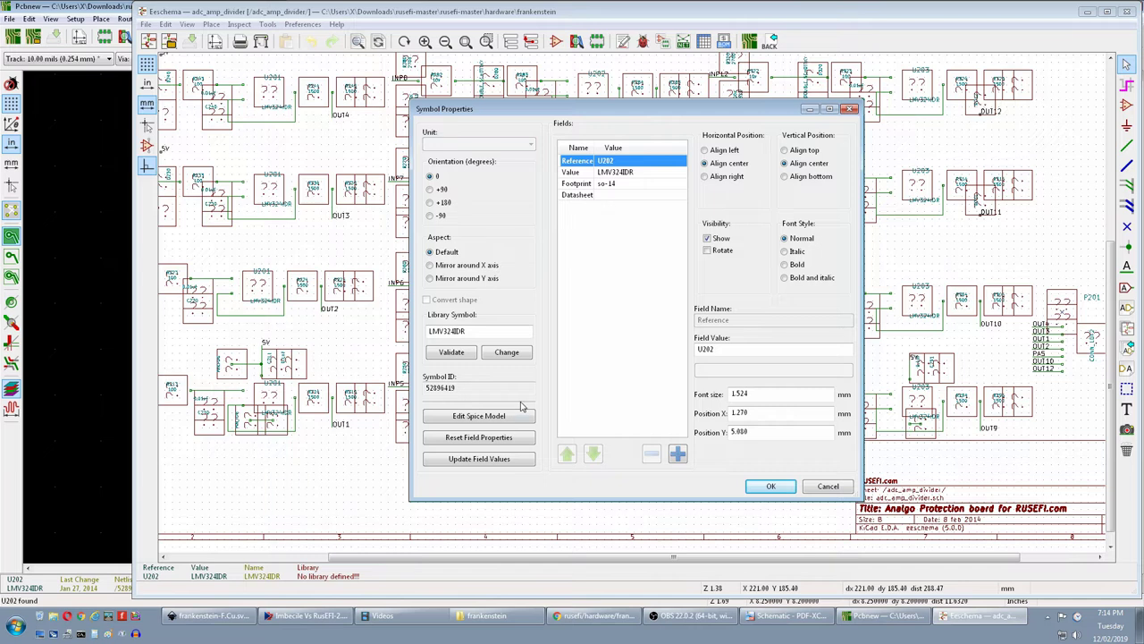
left_click(494, 352)
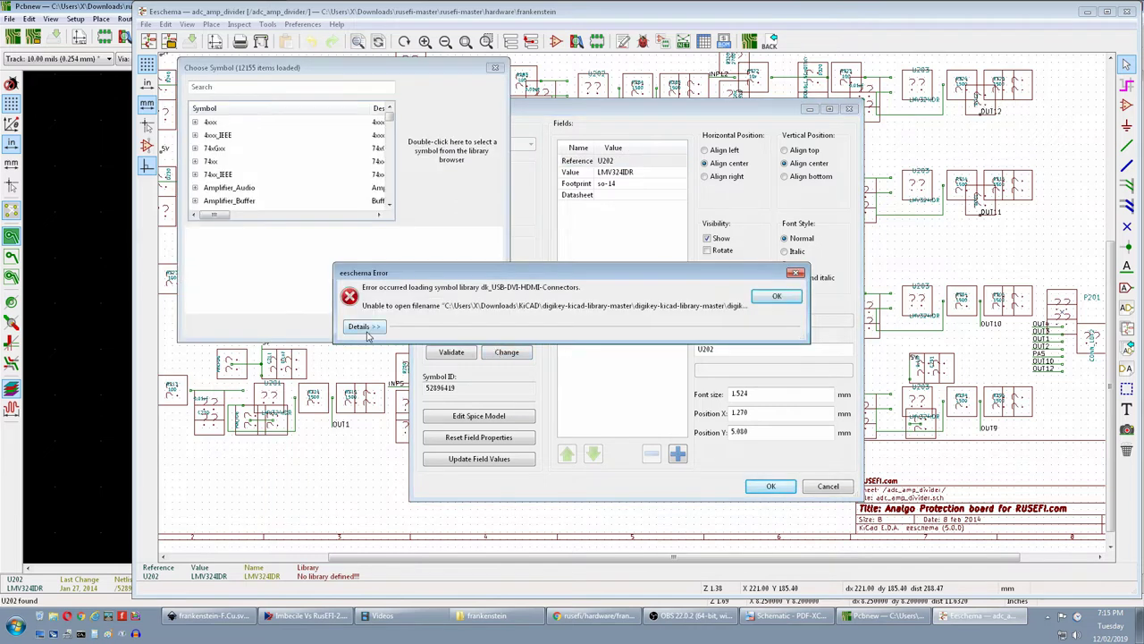
- Review the details of the symbol library loading error, and preview the 74469 symbol in the 74xx library
left_click(363, 326)
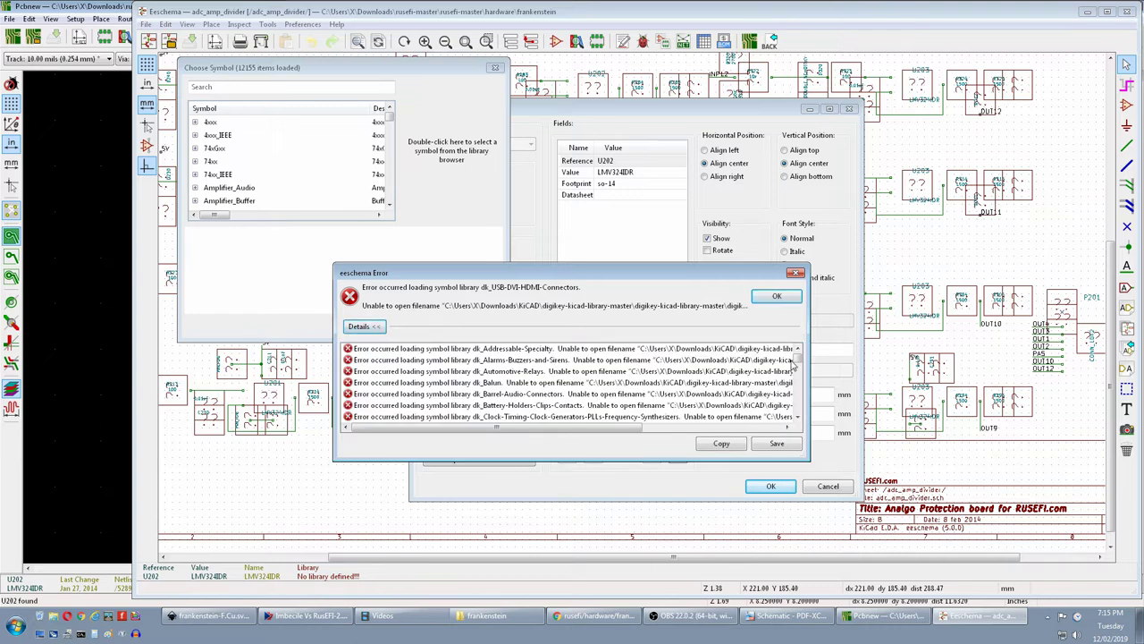
mouse_move(797, 358)
left_mouse_down()
mouse_move(801, 414)
mouse_move(798, 353)
left_mouse_up()
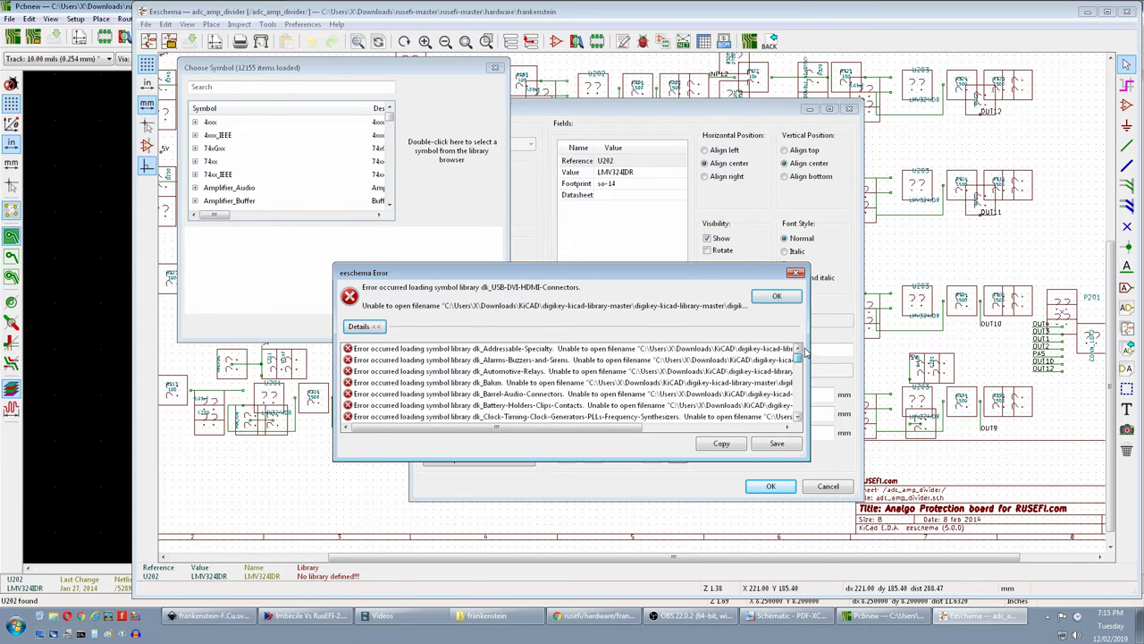
left_click(776, 298)
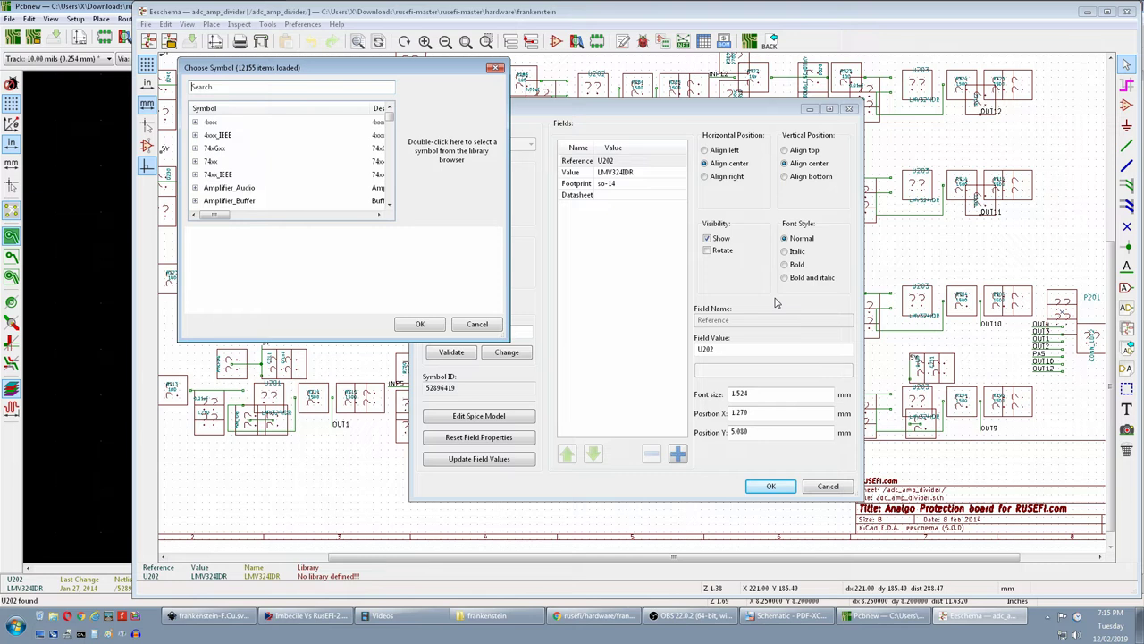
left_click(196, 163)
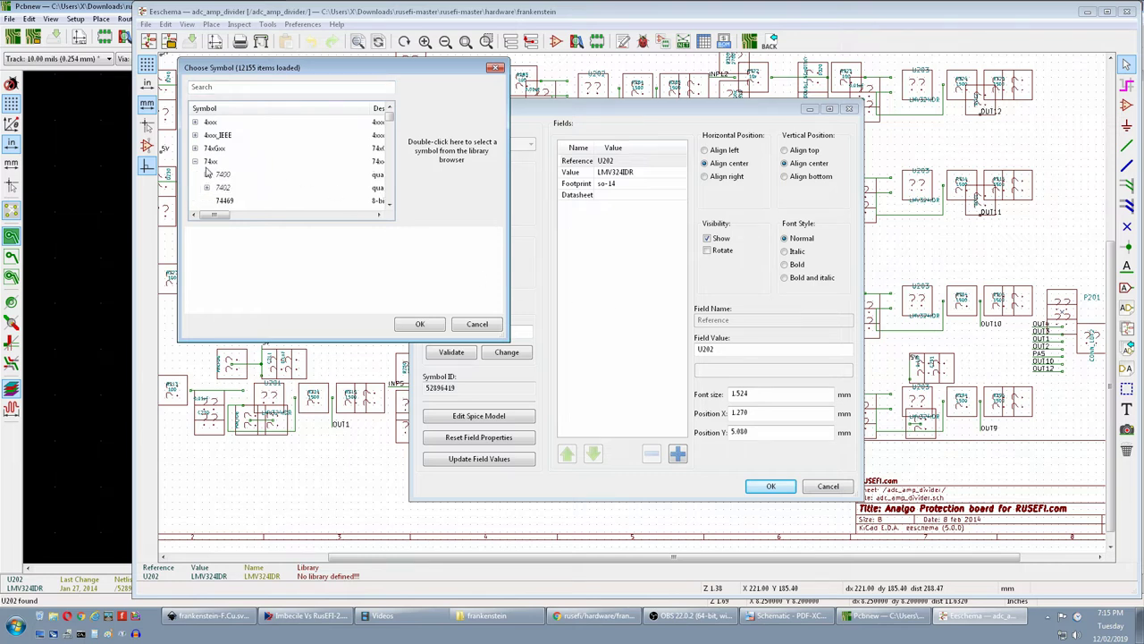
left_click(226, 201)
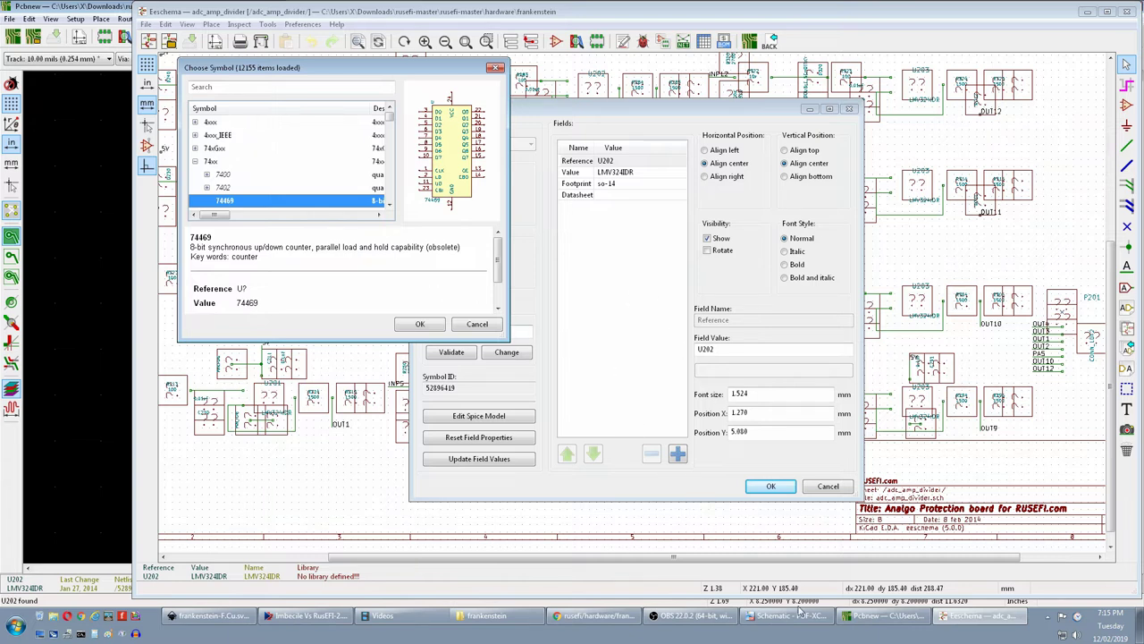
- Examine the U202 op-amp sections at 200% on page 3 of the PDF in PDF-XChange Viewer, and cancel the symbol change in Eeschema
left_click(789, 615)
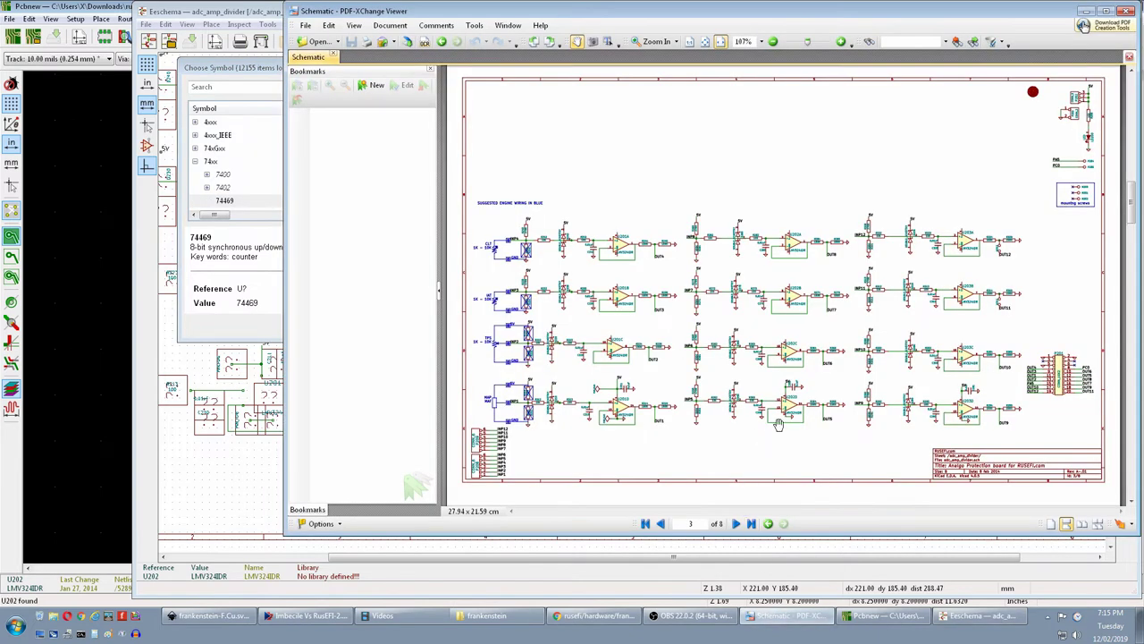
left_click(841, 41)
left_click(840, 41)
left_click(840, 41)
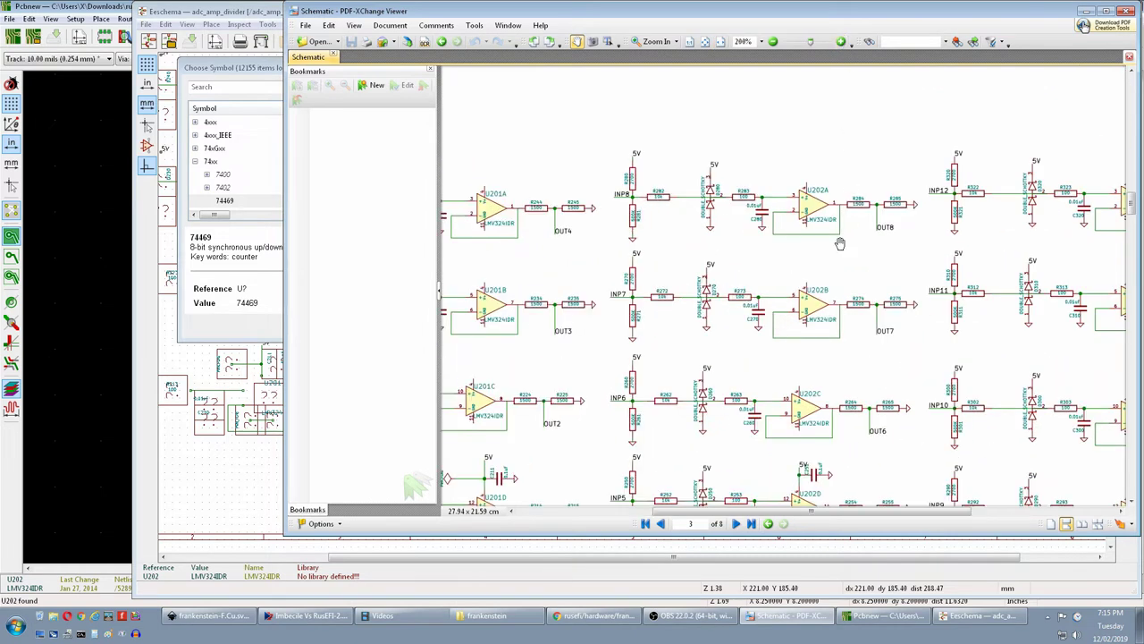
scroll(1131, 218, "down", 1)
scroll(1132, 218, "down", 1)
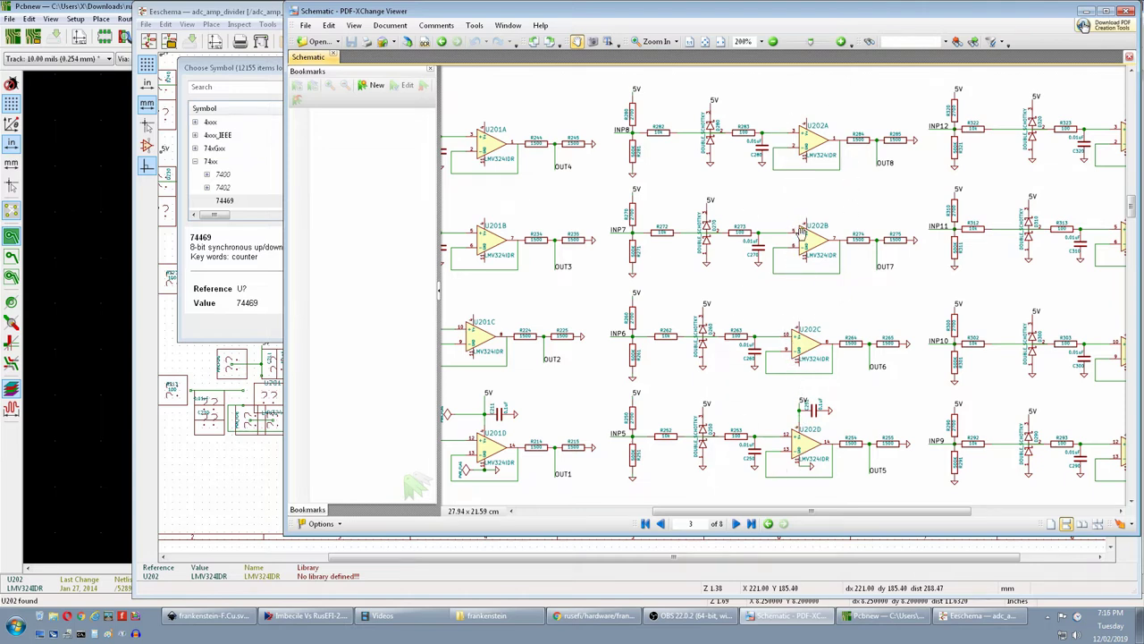
left_click(765, 579)
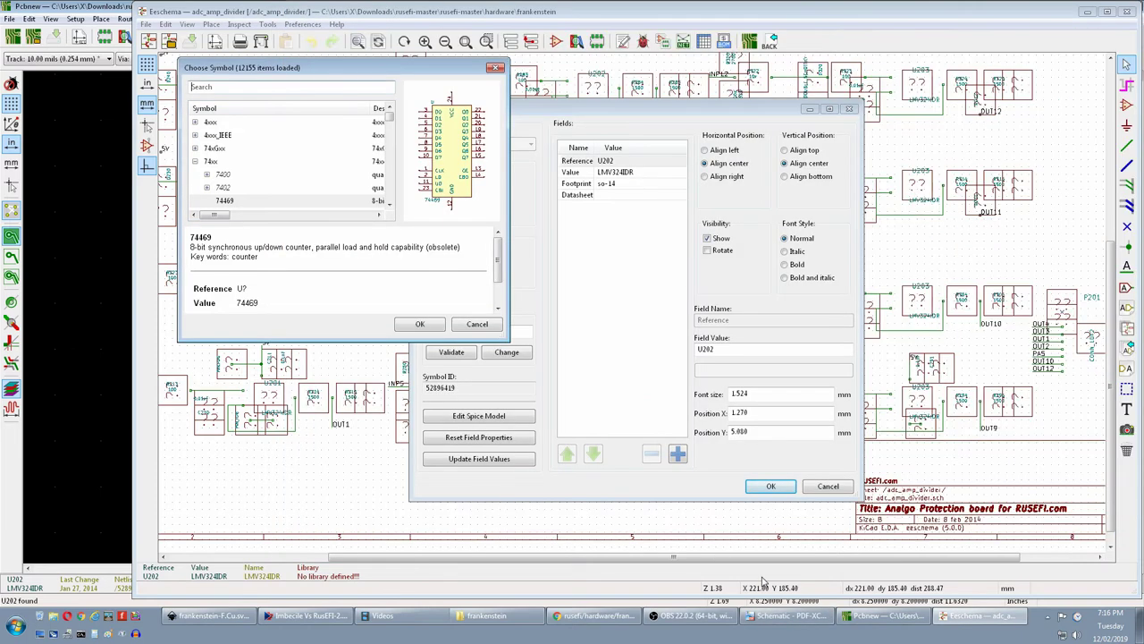
left_click(484, 324)
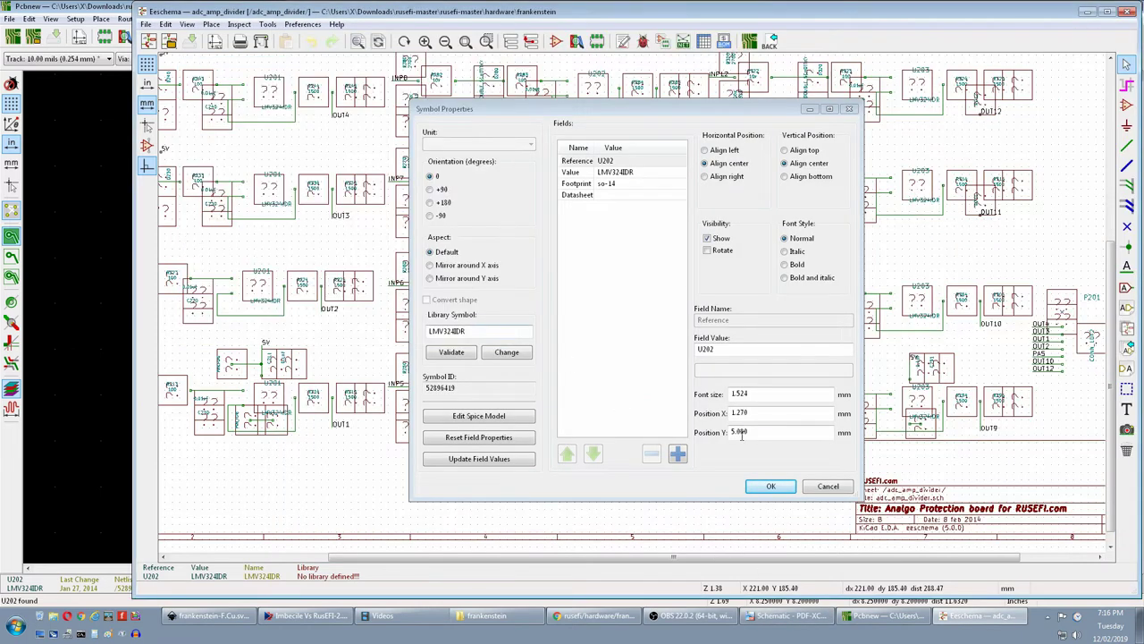
left_click(836, 488)
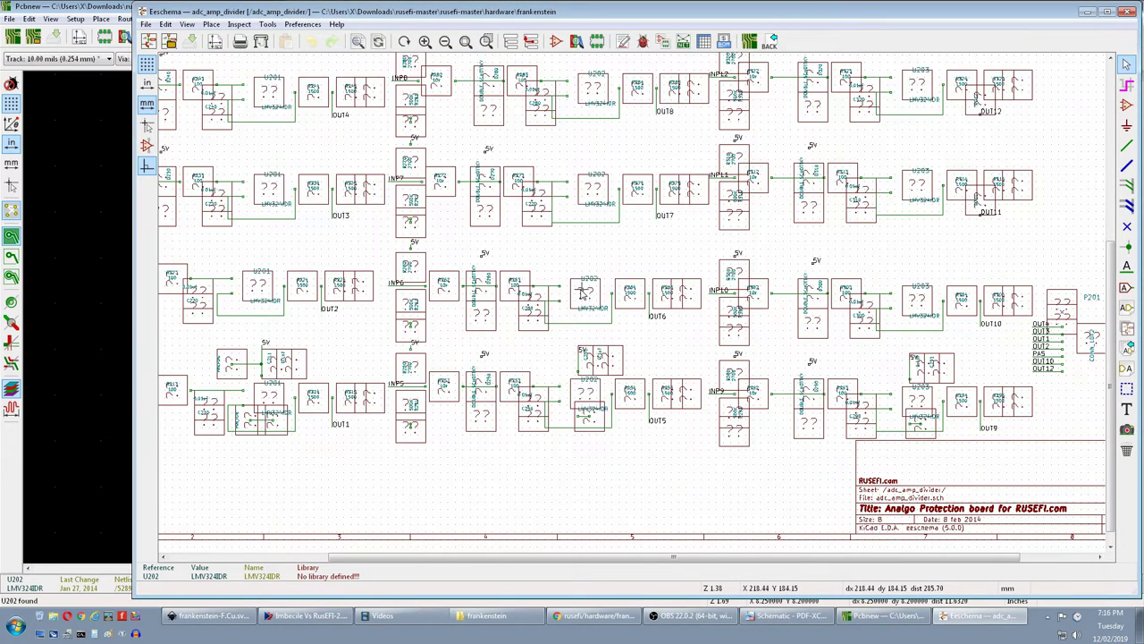
- Compare the OUT6 channel's U202 symbol with U202C in the Schematic PDF, and return to Eeschema
scroll(597, 280, "up", 1)
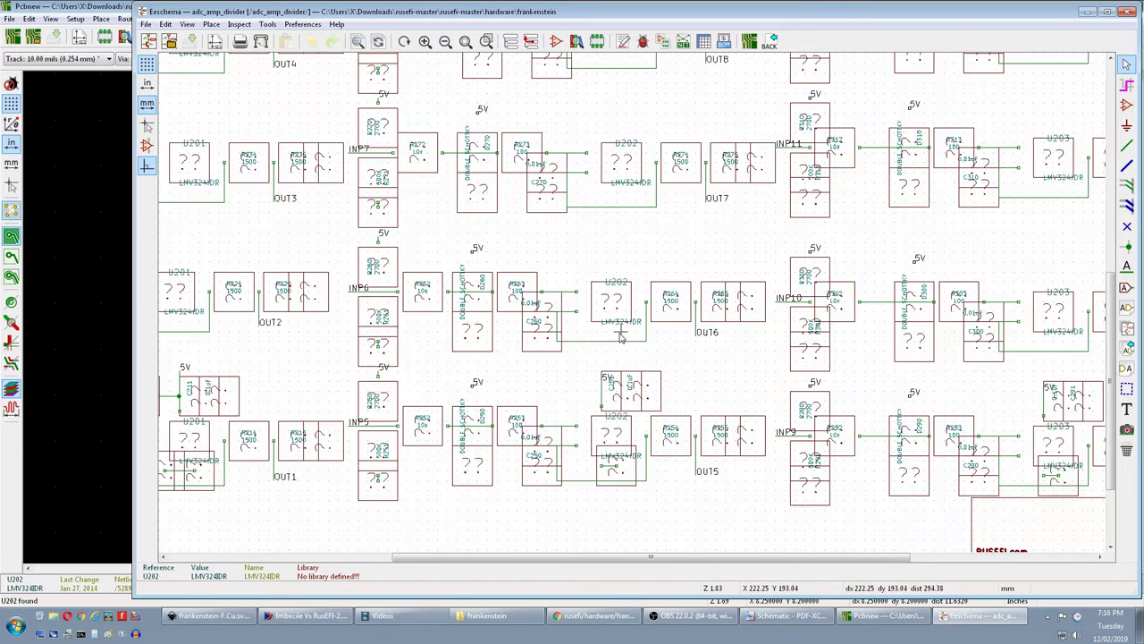
left_click(780, 616)
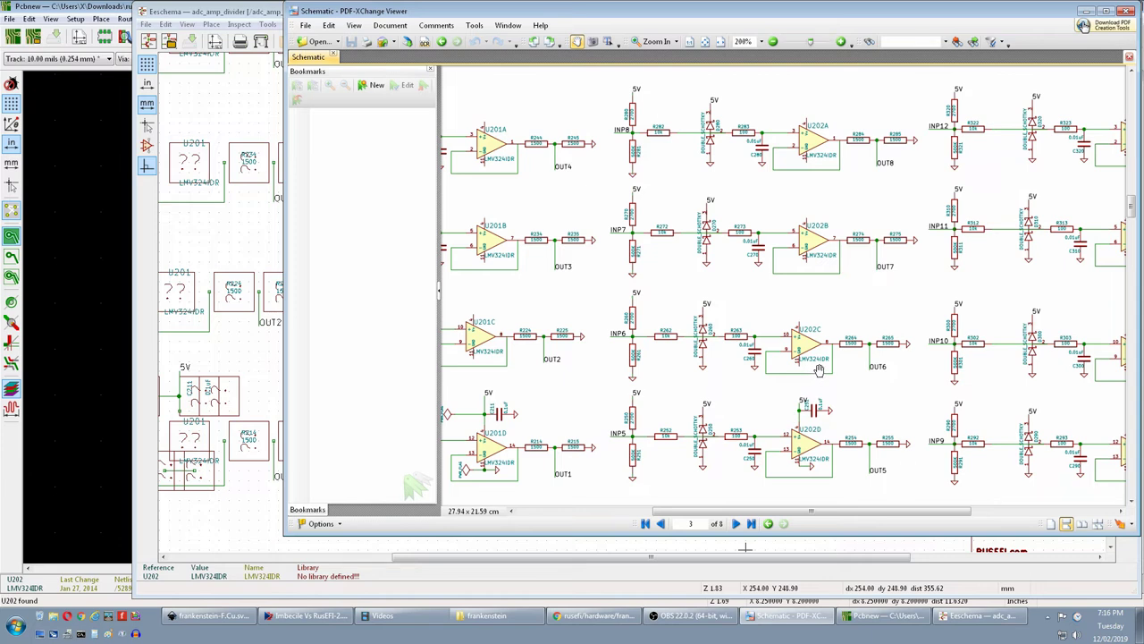
left_click(657, 585)
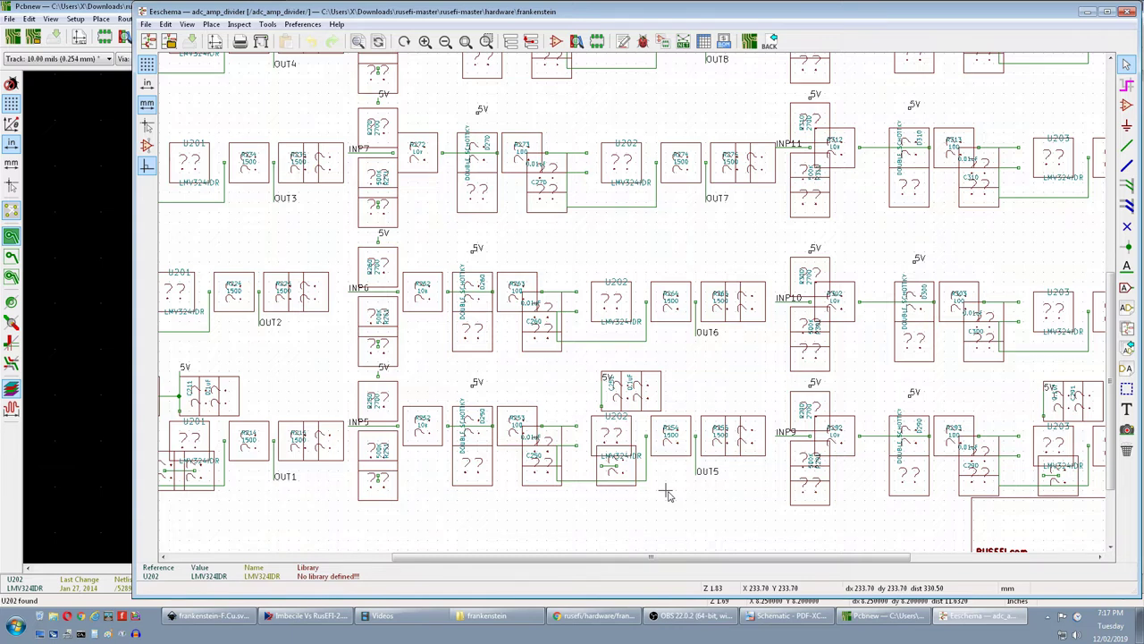
- Cross-probe resistor R264 from the schematic and locate its footprint on the board in Pcbnew
left_click(672, 309)
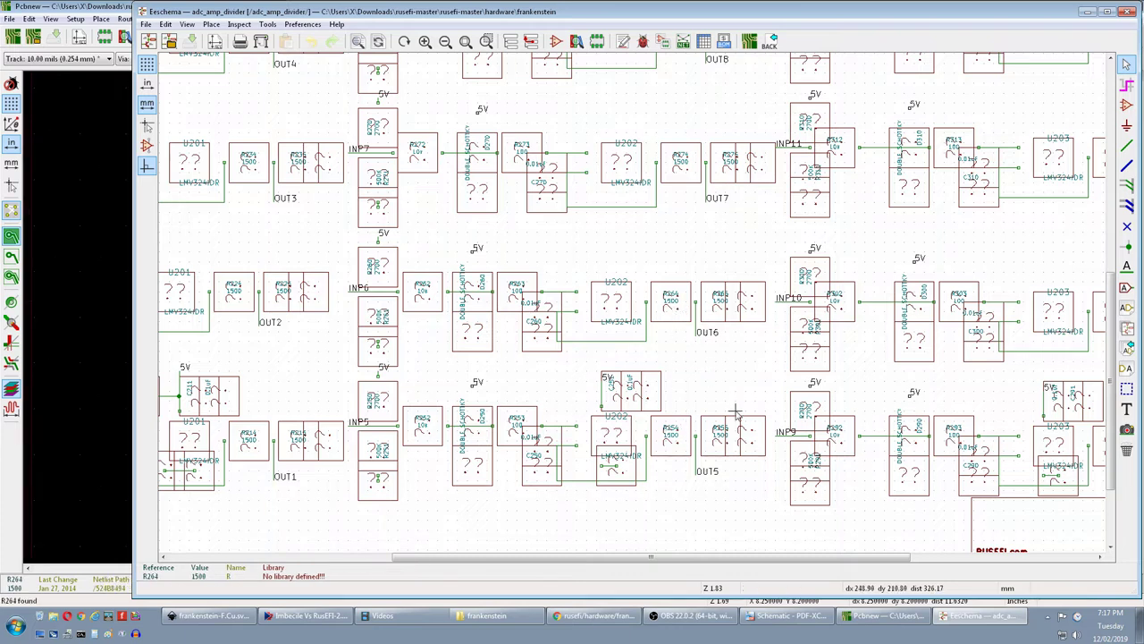
left_click(882, 617)
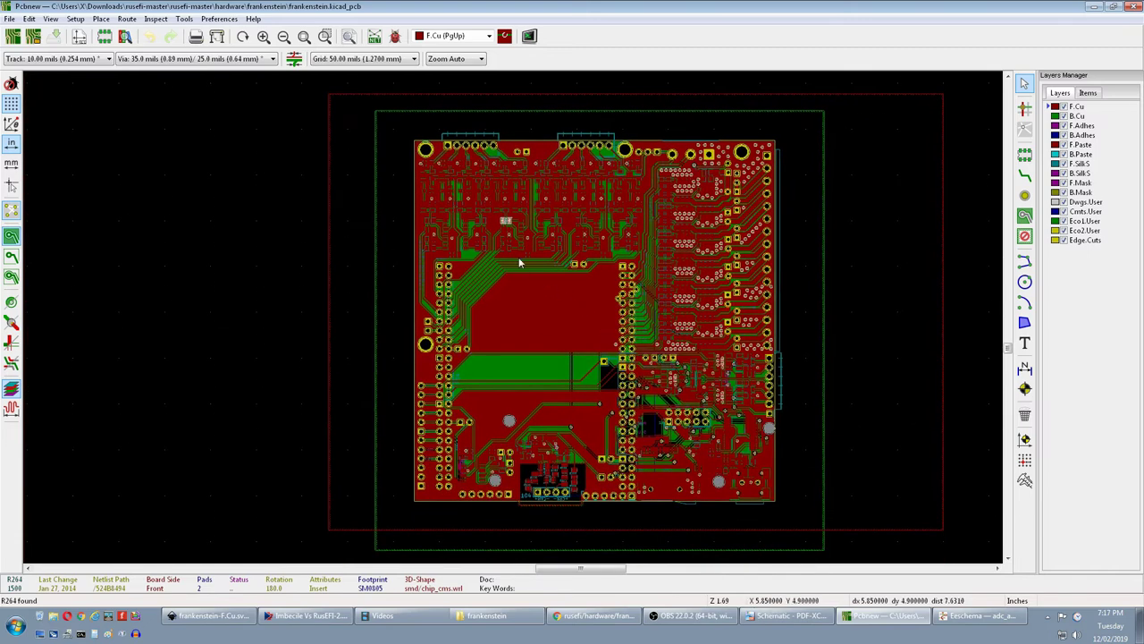
scroll(507, 231, "up", 5)
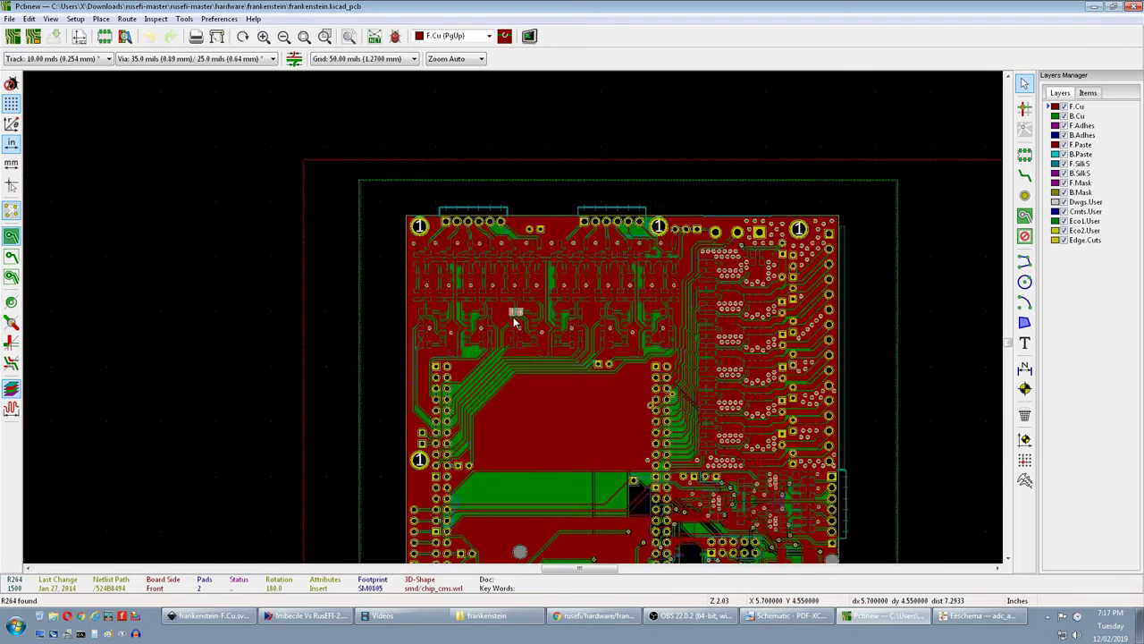
scroll(515, 324, "down", 4)
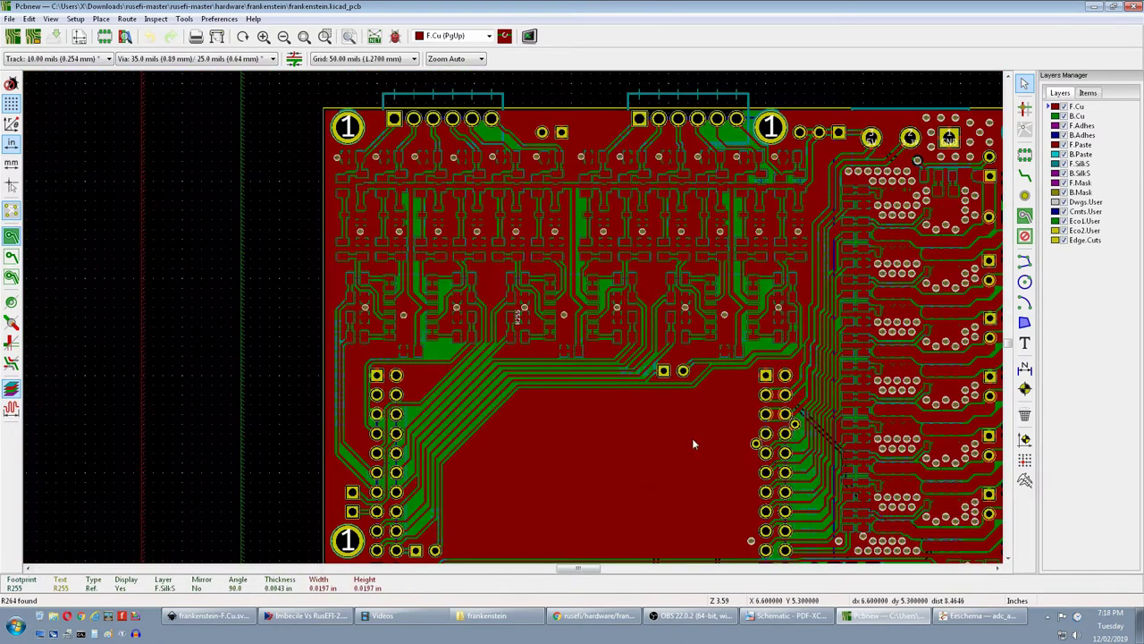
- Cross-probe the OUT7 channel's U202 from Eeschema to its footprint in Pcbnew, and close its symbol properties without changes
left_click(979, 615)
right_click(609, 295)
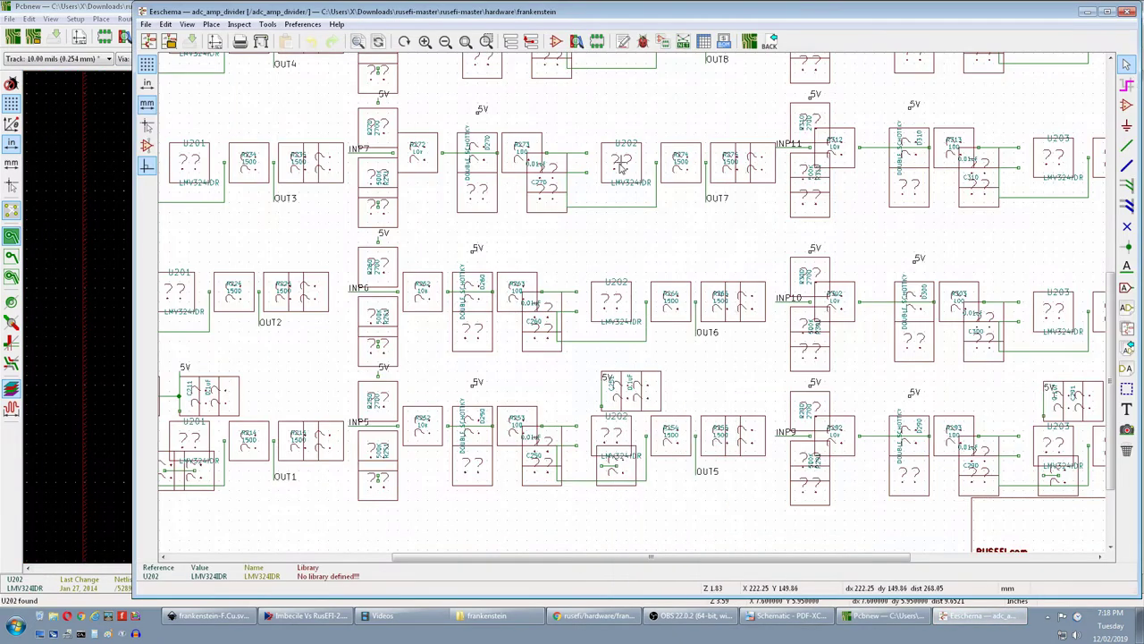
left_click(665, 346)
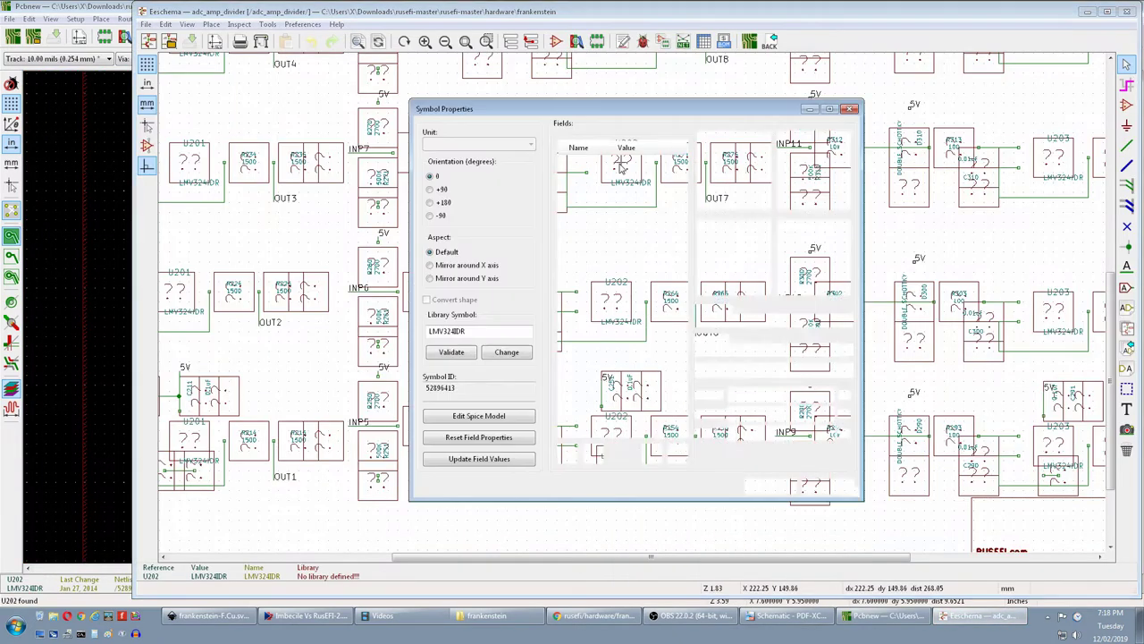
left_click(878, 616)
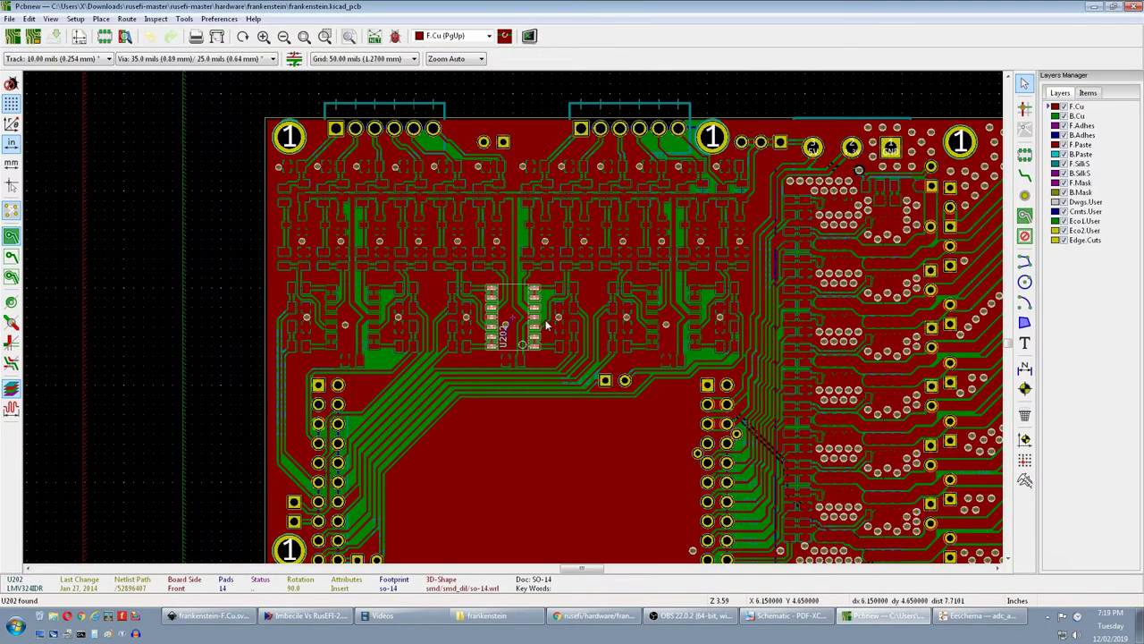
left_click(954, 617)
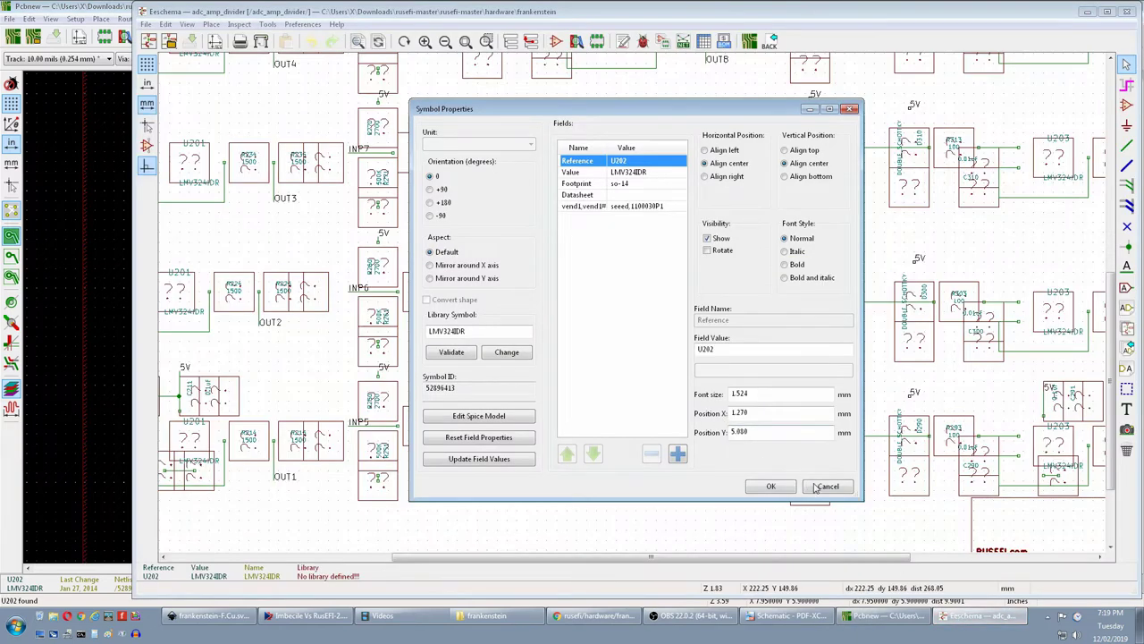
left_click(824, 487)
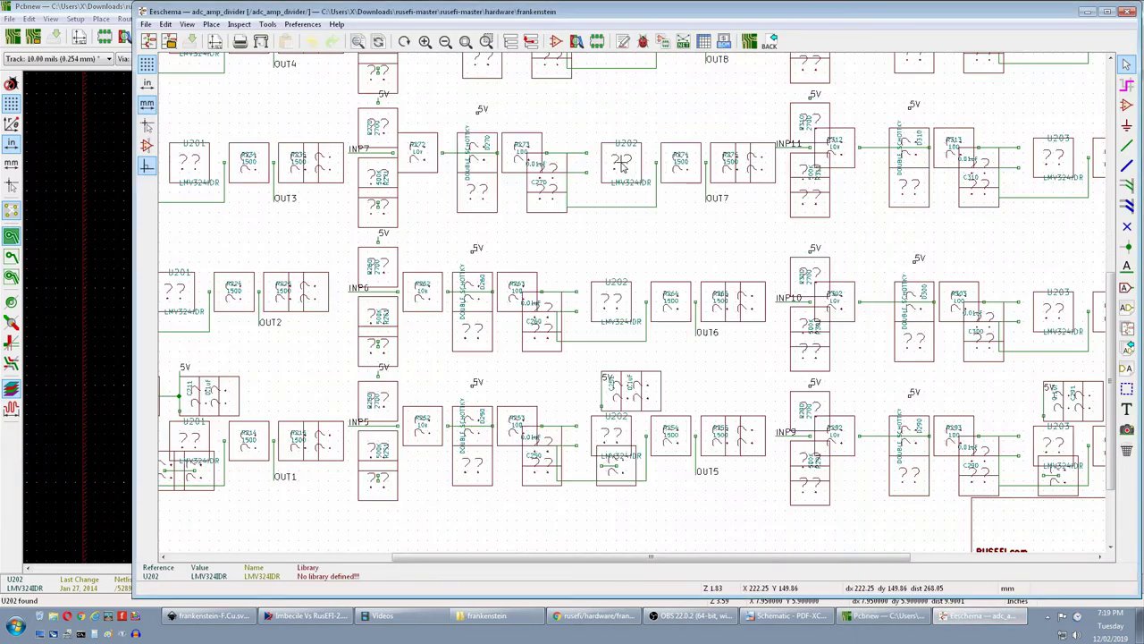
- Cross-probe U203 in the OUT10 channel, examine its footprint in Pcbnew, and return to Eeschema
left_click(1048, 304)
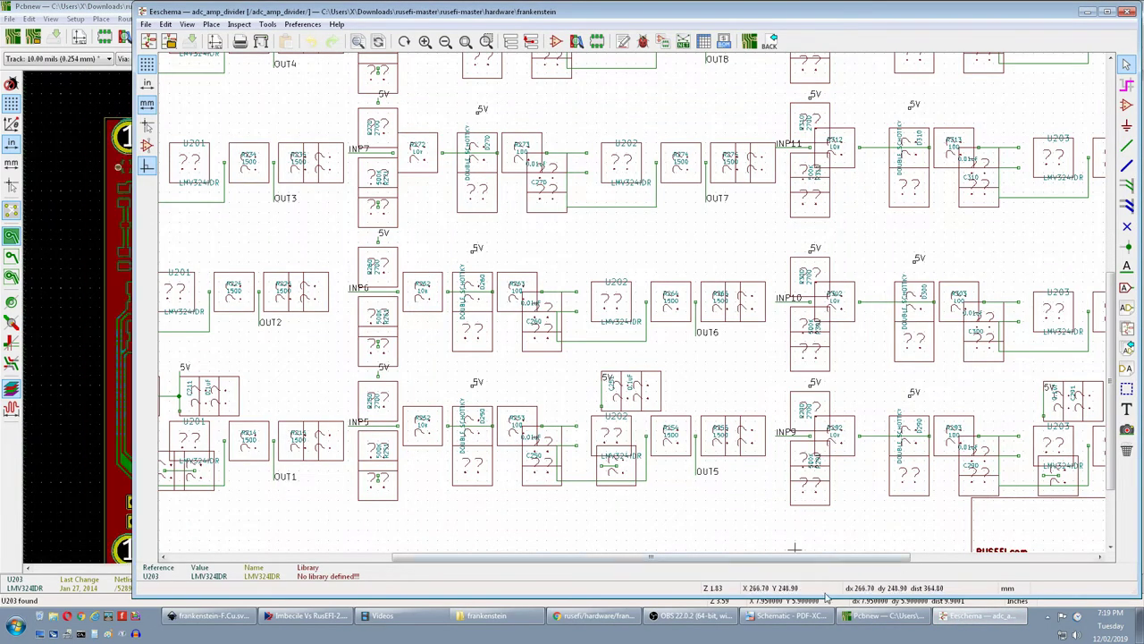
left_click(885, 616)
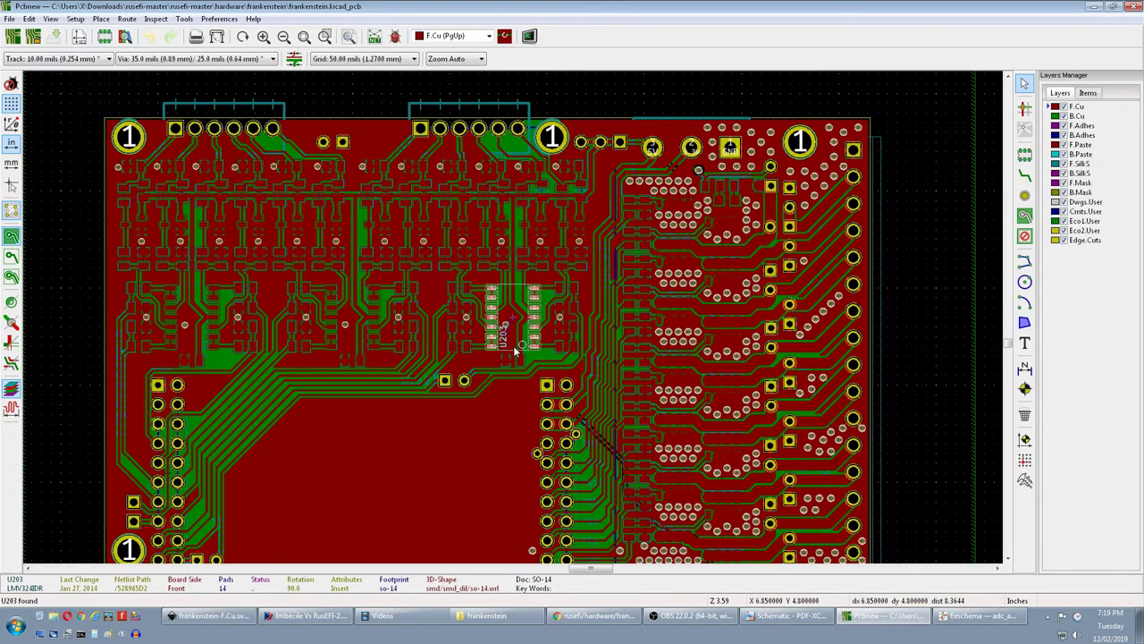
left_click(983, 616)
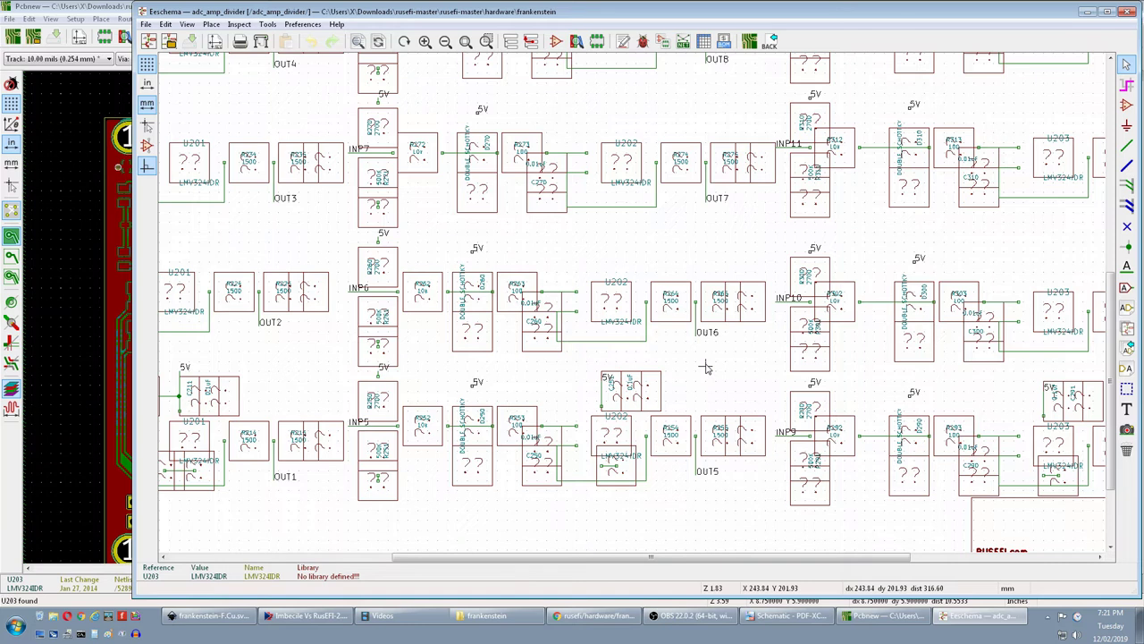
- View the whole adc_amp_divider sheet and go to the Root sheet through the hierarchy navigator
scroll(705, 366, "down", 3)
scroll(370, 192, "down", 1)
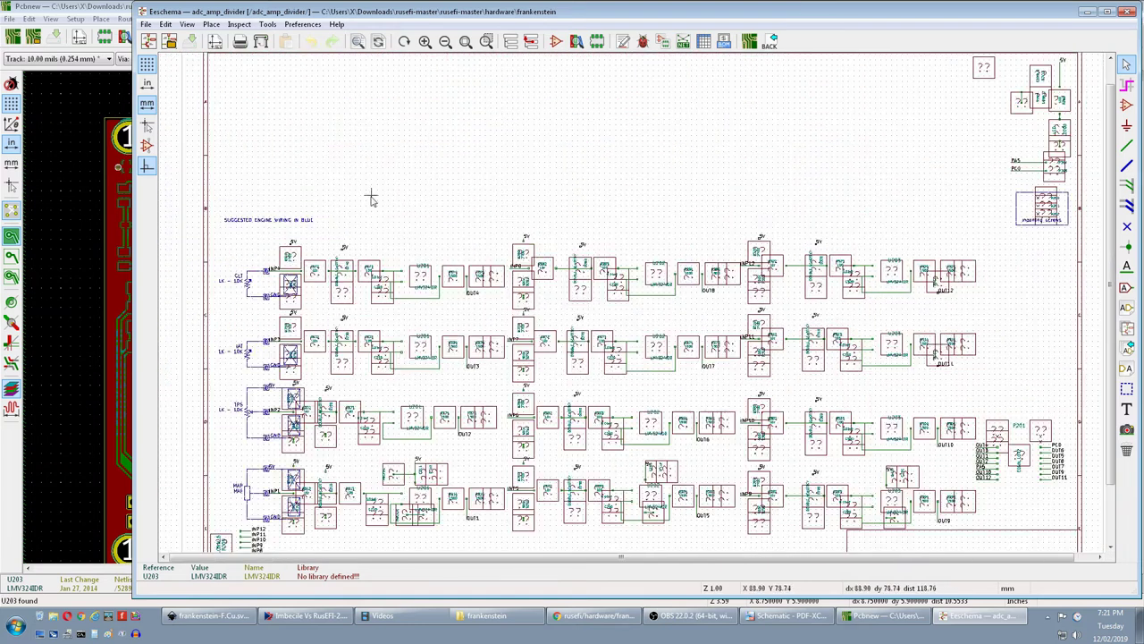
left_click(511, 42)
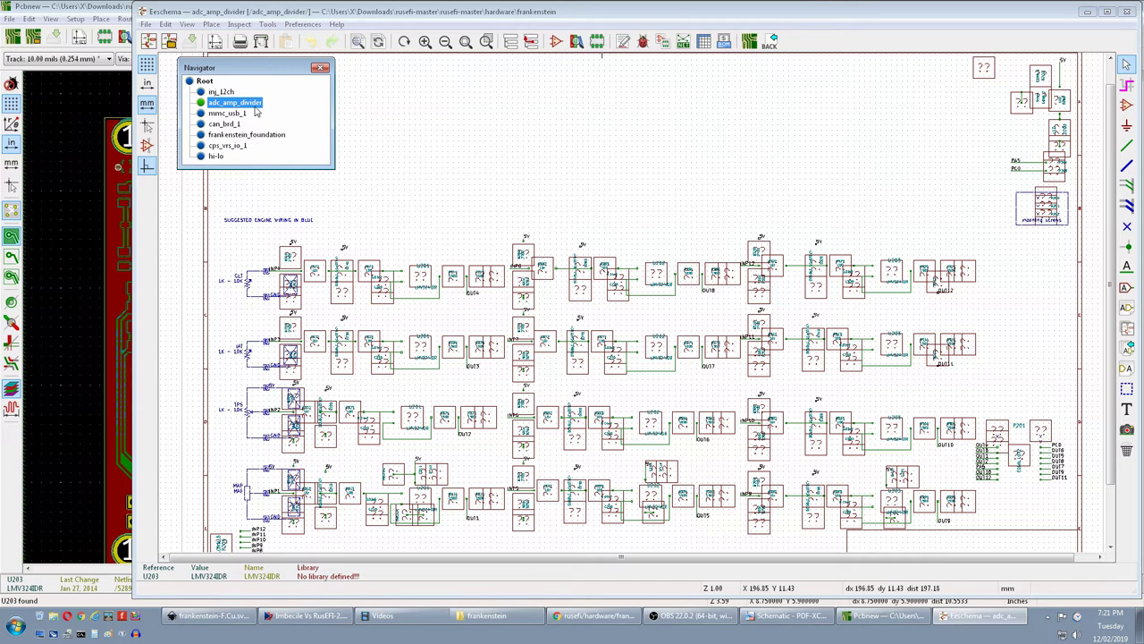
left_click(207, 83)
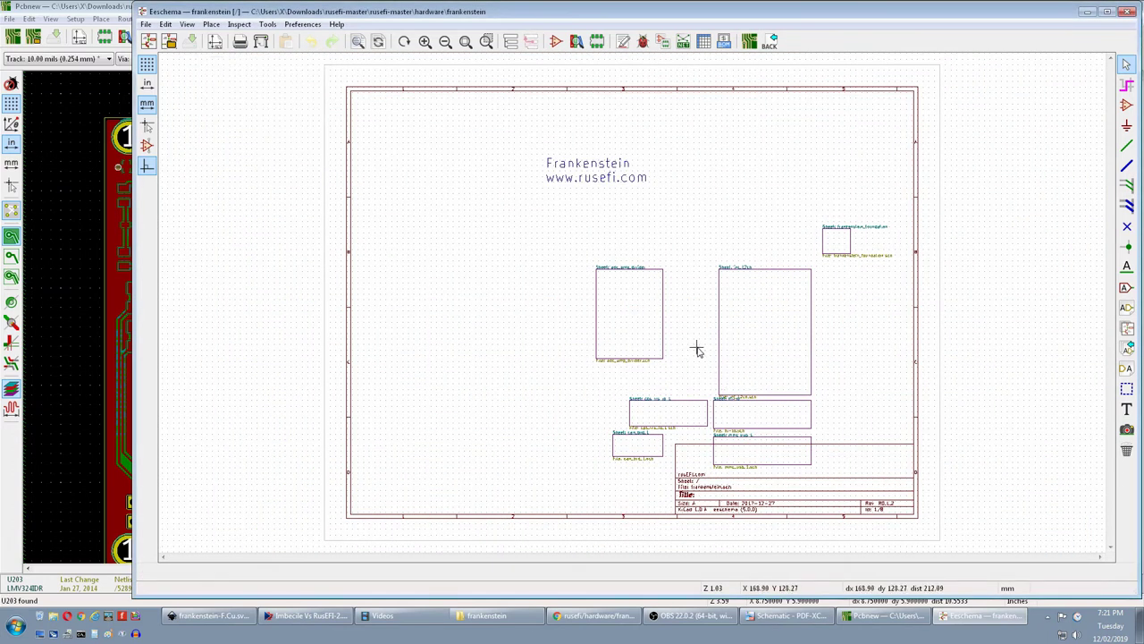
- Examine the inj_12ch sheet, return to the root sheet, and enter the frankenstein_foundation sheet
double_click(750, 336)
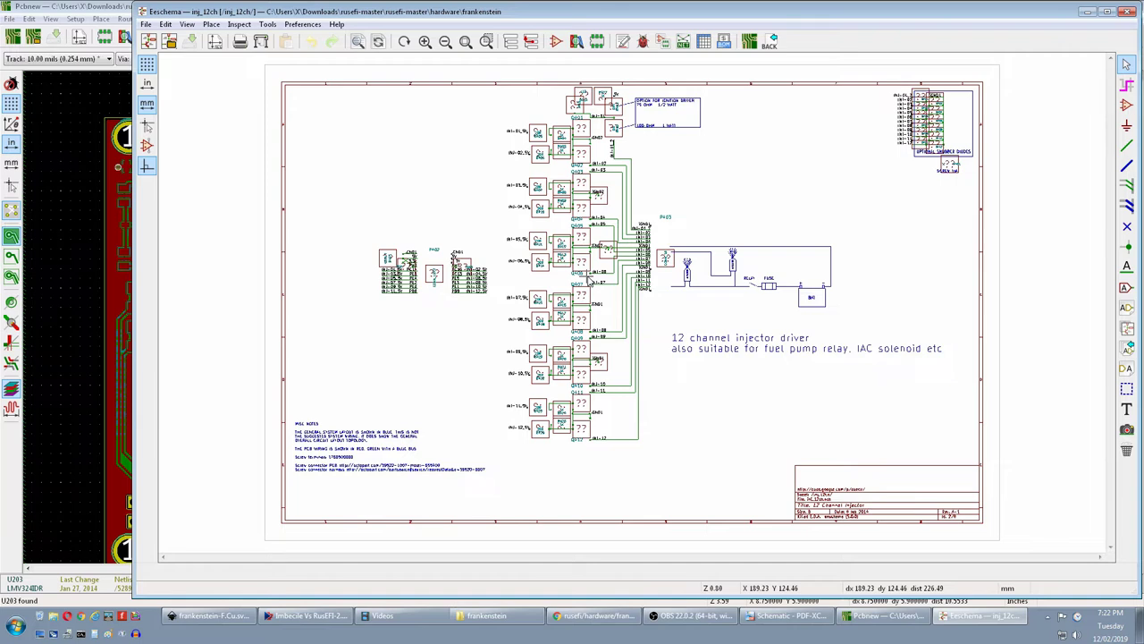
left_click(530, 42)
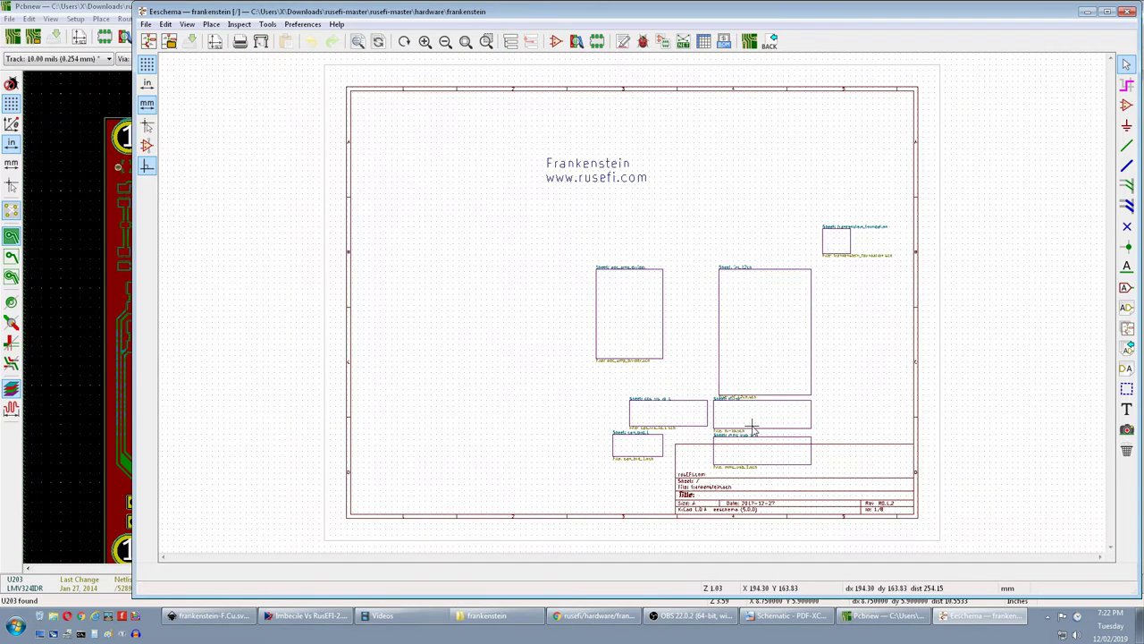
double_click(835, 239)
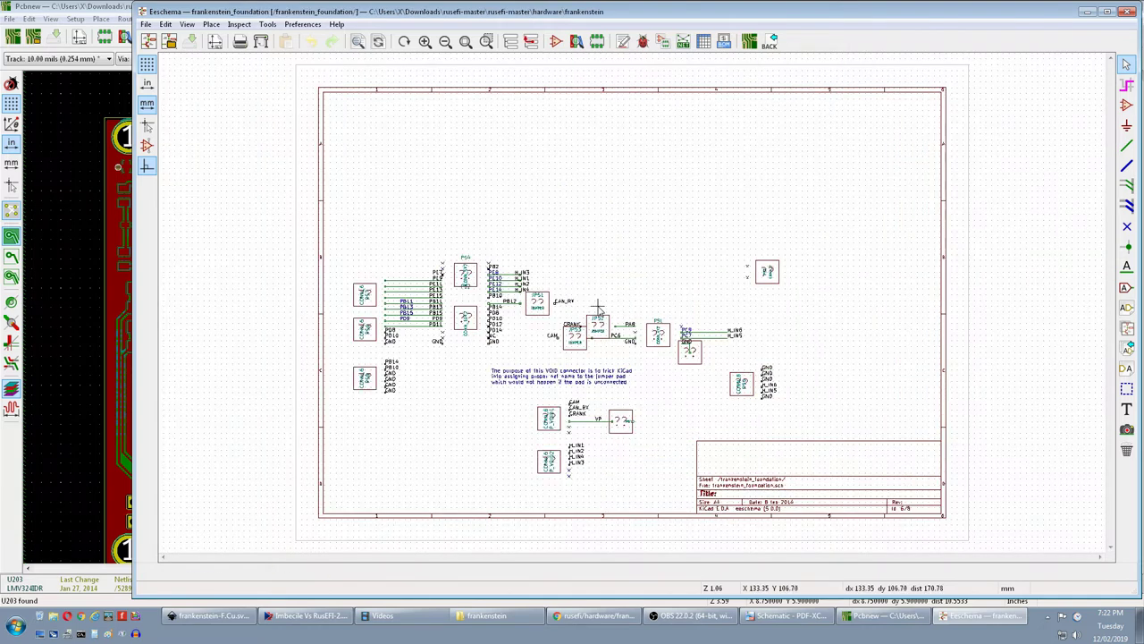
- Leave the frankenstein_foundation sheet and open the frankenstein.pro project in the KiCad project manager
left_click(530, 42)
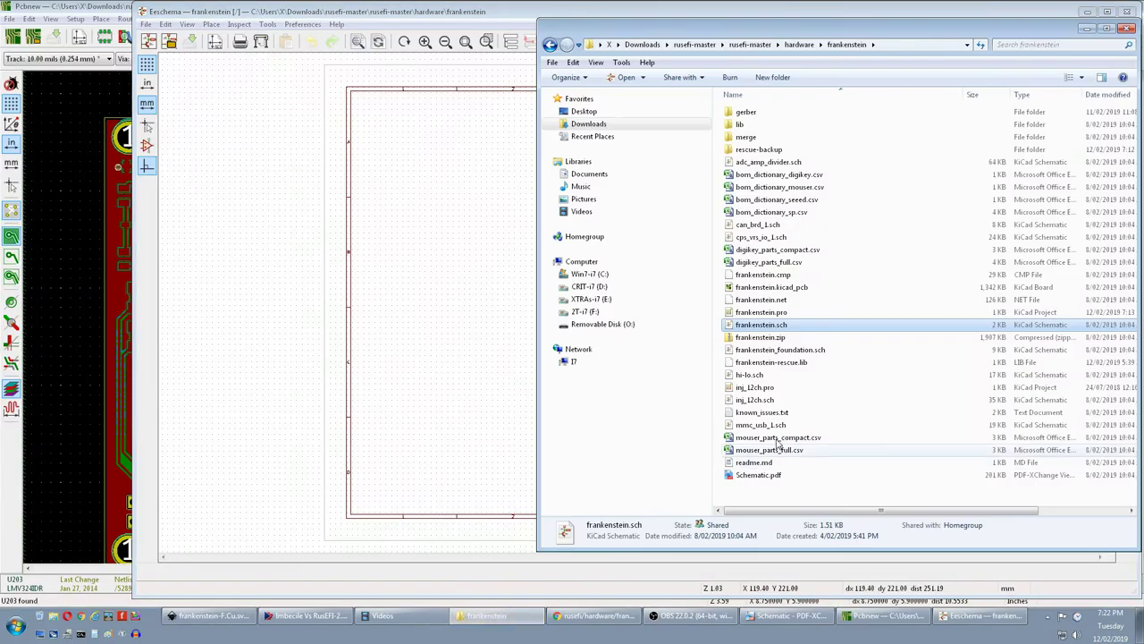
left_click(774, 313)
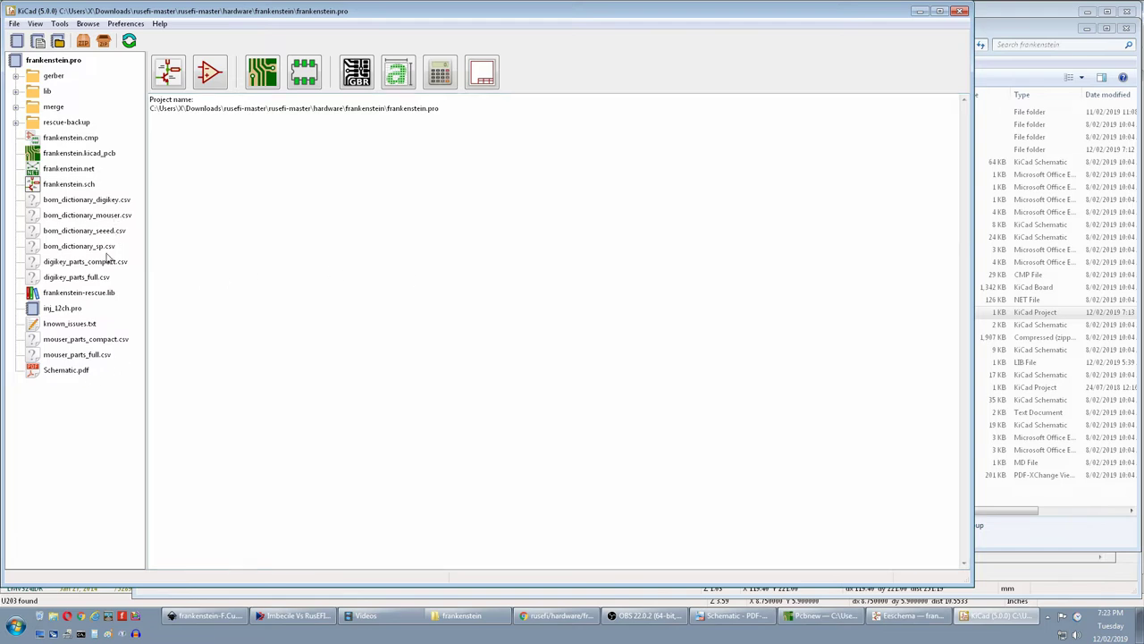
- View Schematic.pdf from the project's file tree and close the PDF viewer
left_click(70, 372)
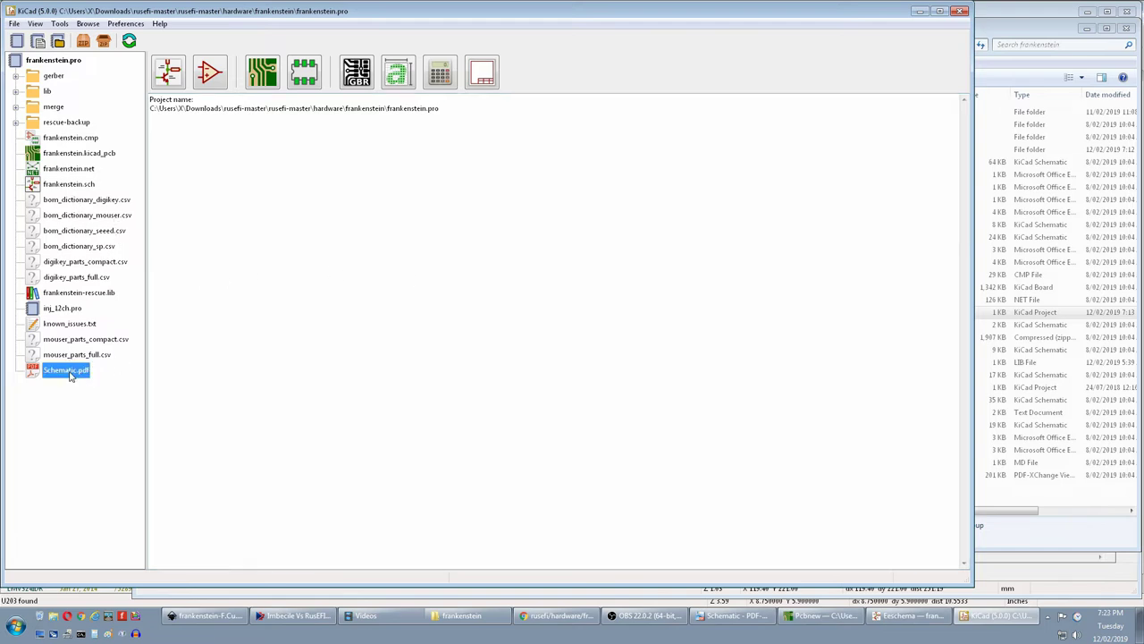
double_click(71, 372)
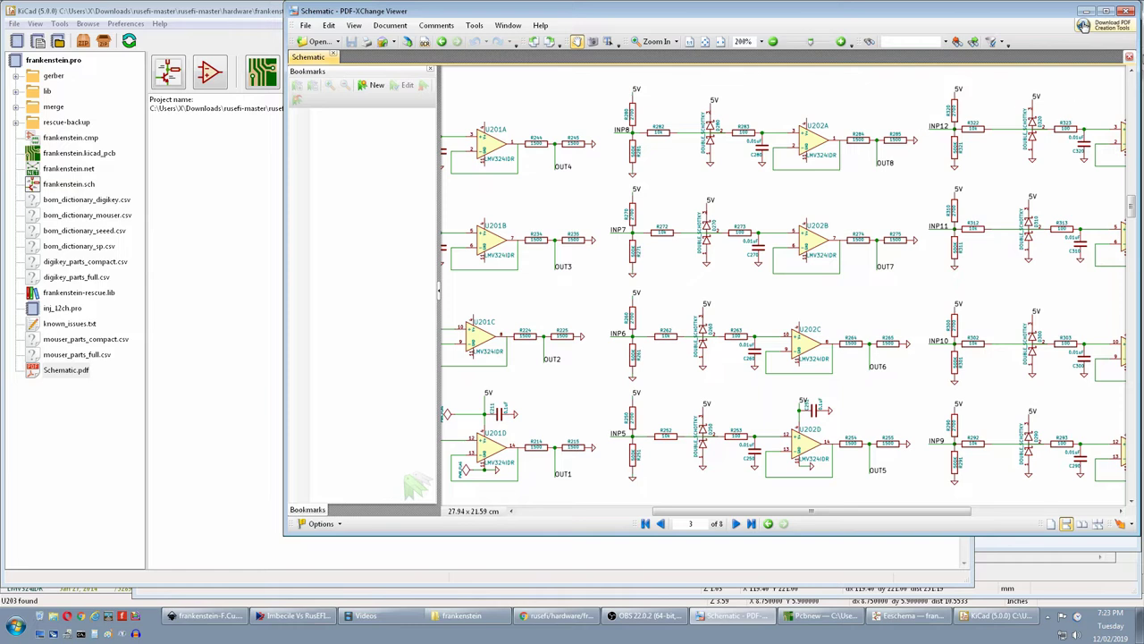
left_click(1126, 11)
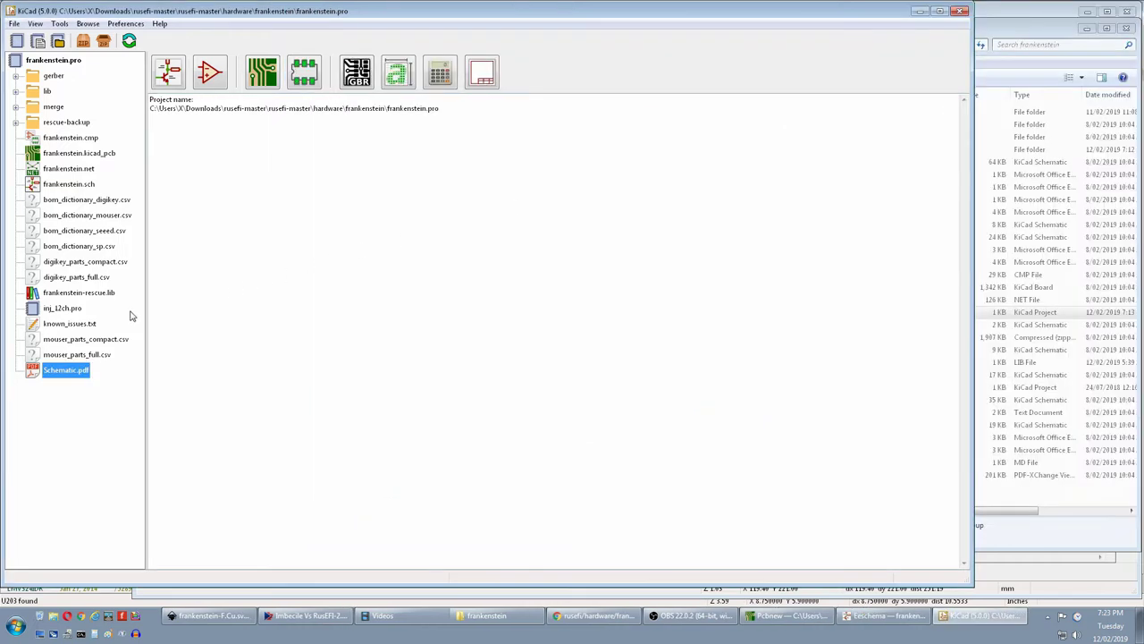
double_click(80, 324)
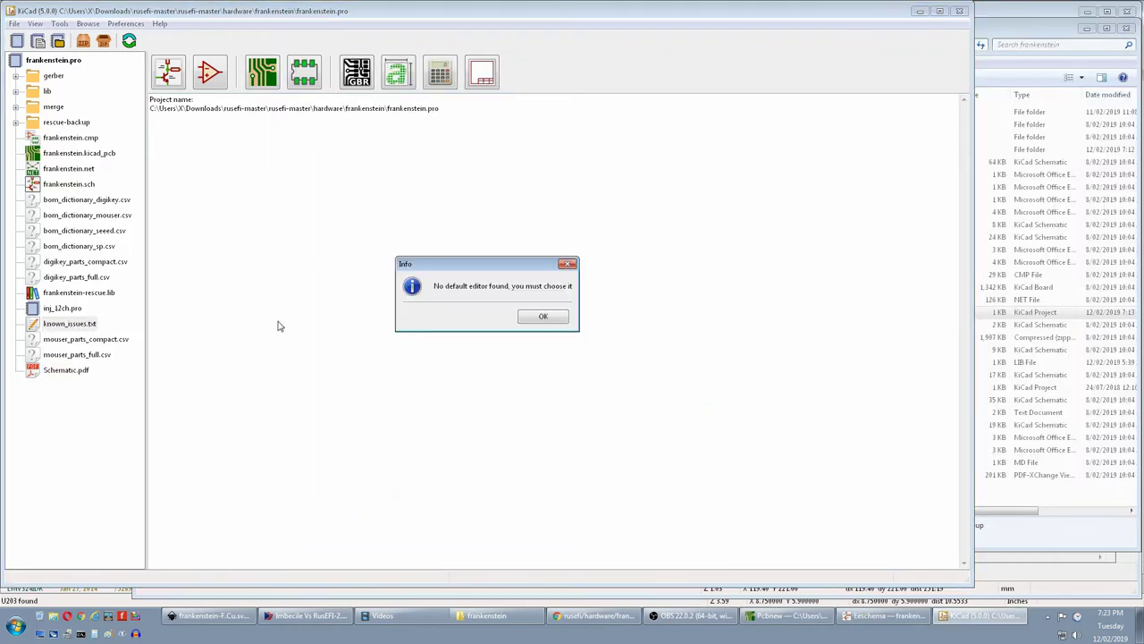
left_click(522, 322)
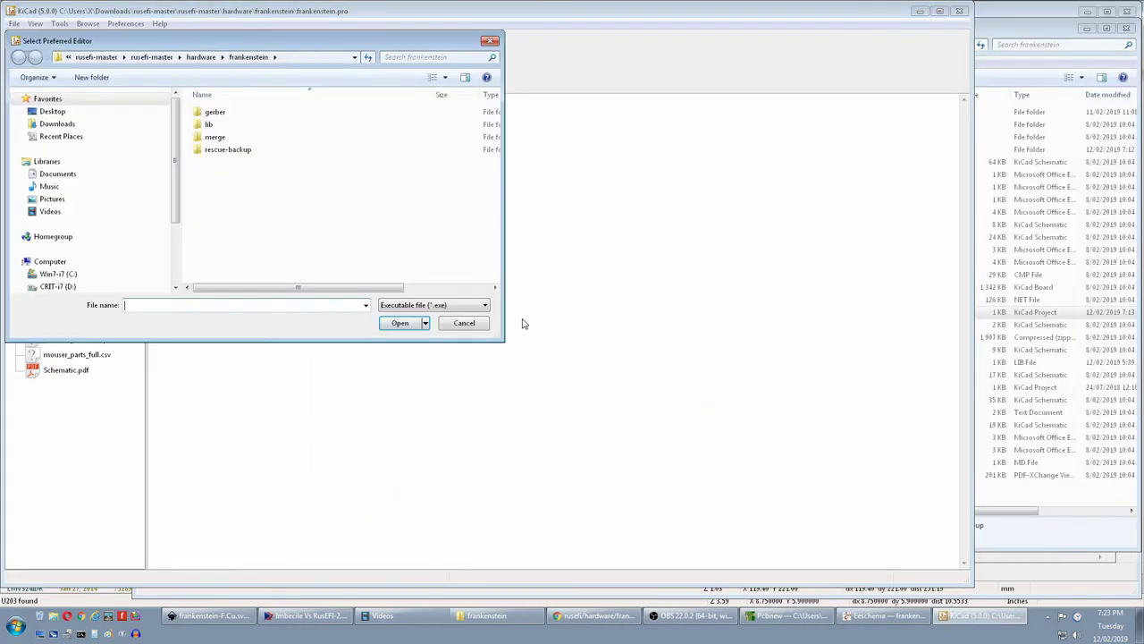
left_click(477, 323)
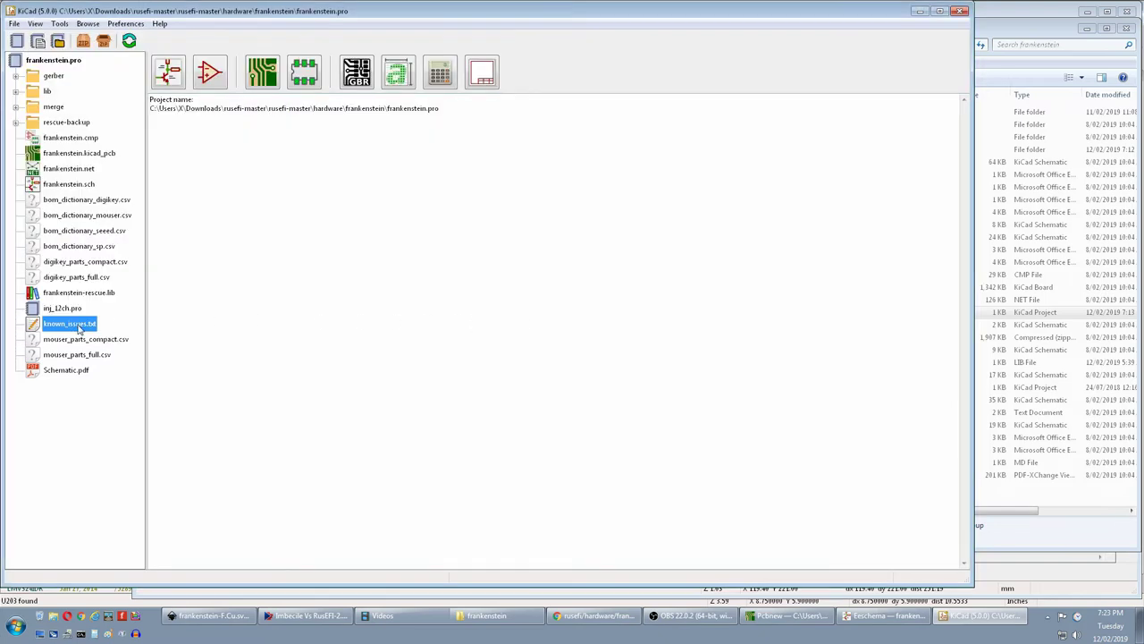
- Look over the project tree's digikey_parts_full.csv, digikey_parts_compact.csv and frankenstein.net entries
left_click(77, 281)
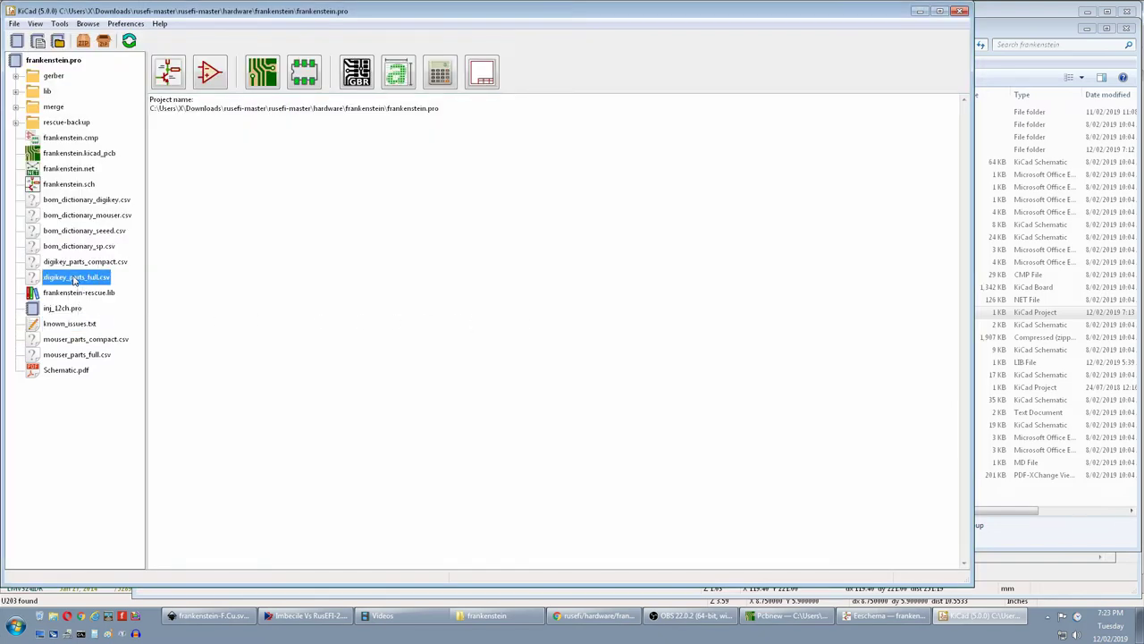
left_click(76, 263)
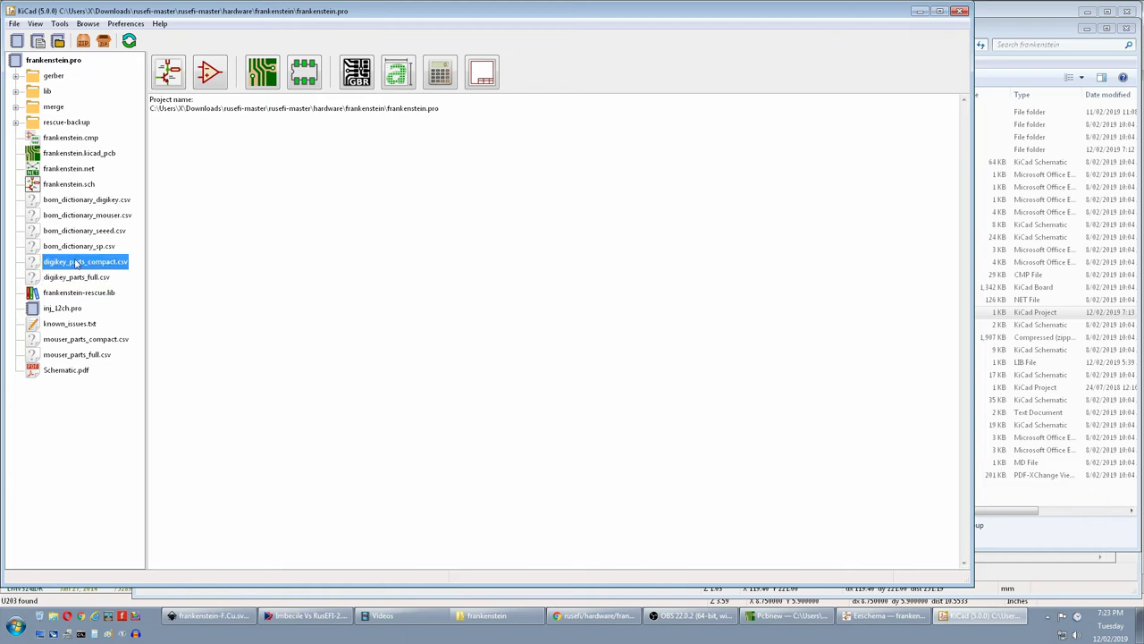
left_click(68, 171)
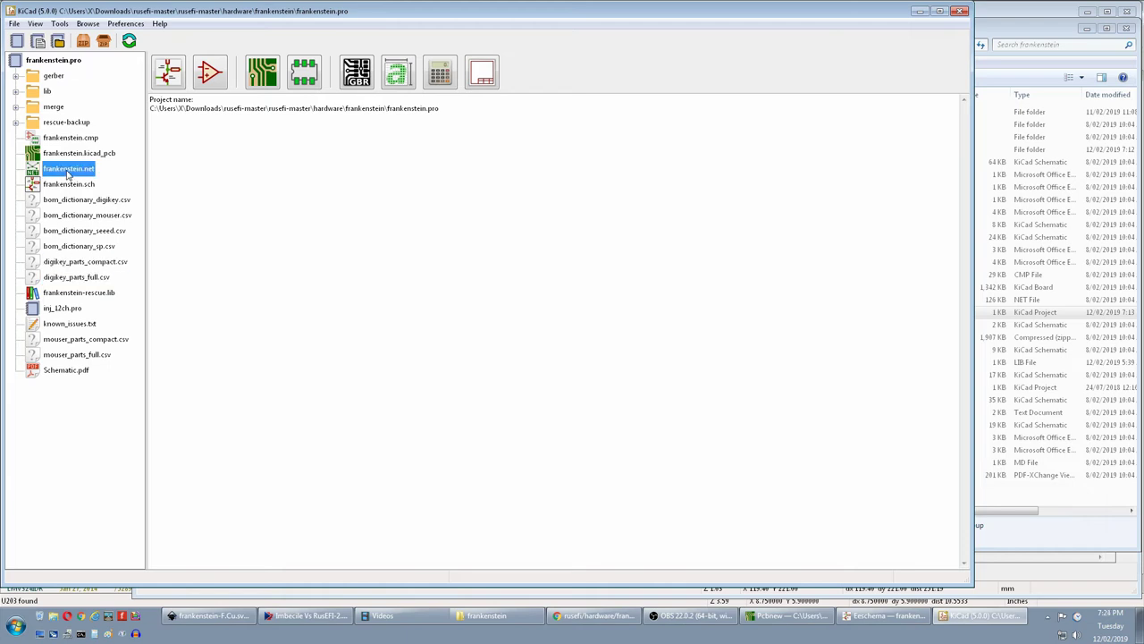
- Try to open frankenstein.kicad_pcb from the project tree and close the extra board editor window
left_click(73, 155)
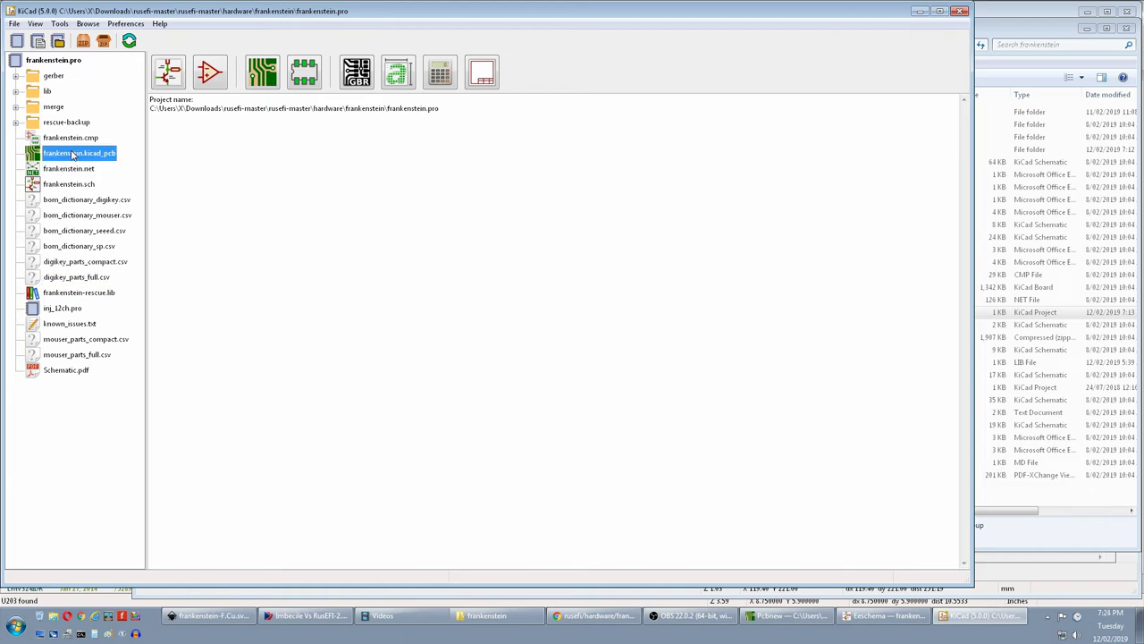
double_click(73, 154)
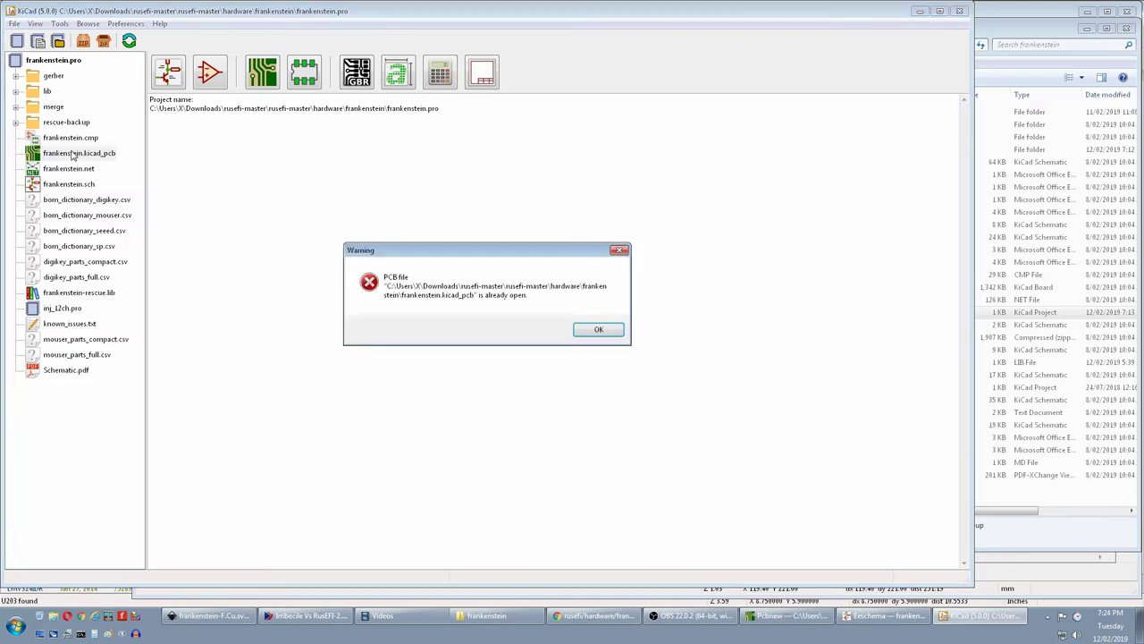
left_click(596, 330)
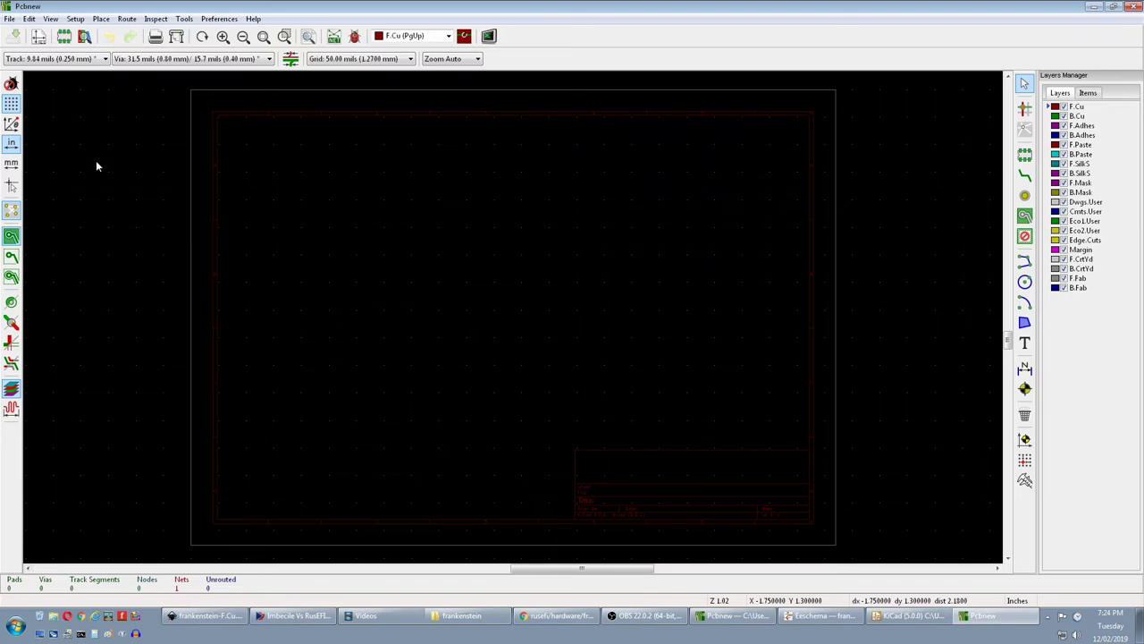
left_click(1133, 11)
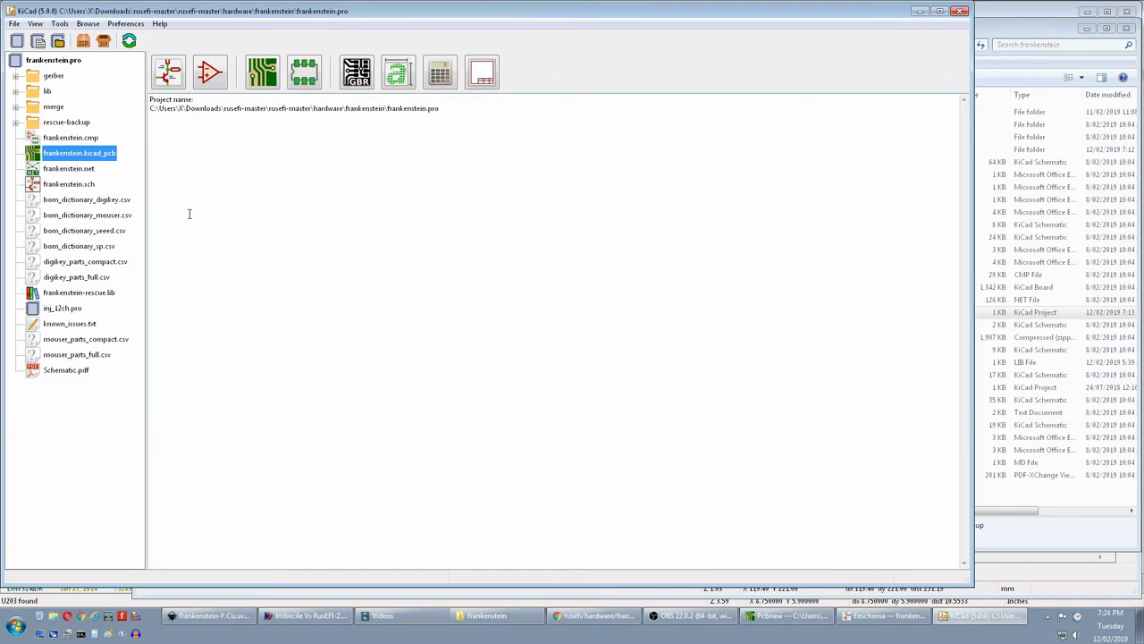
- Expand the gerber and lib folders in the project tree to examine their contents
double_click(56, 79)
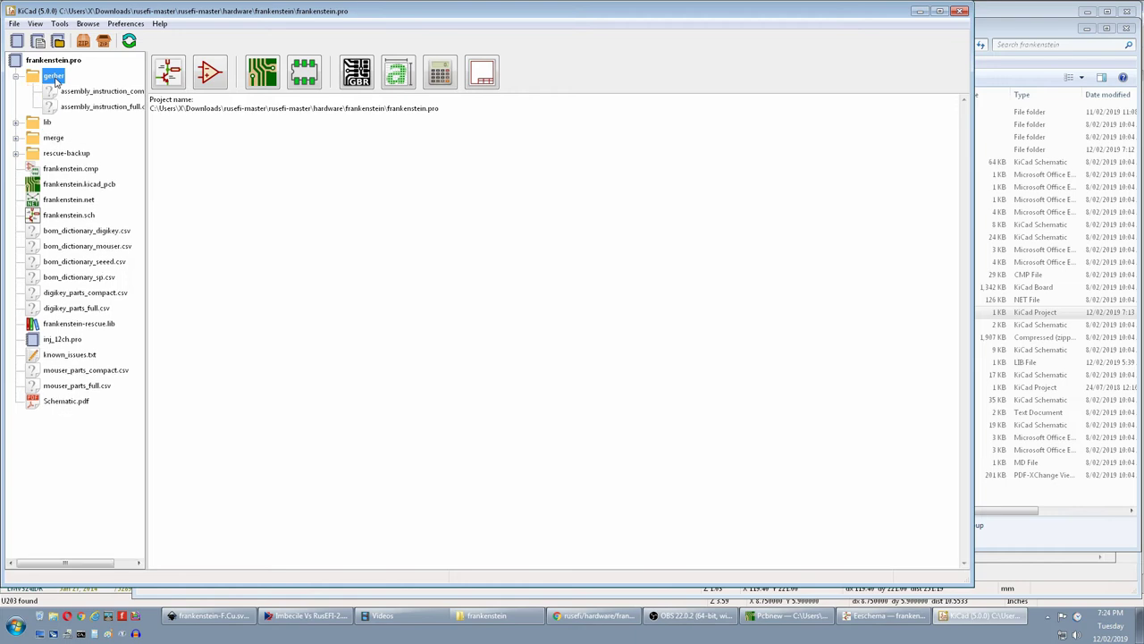
left_click(75, 108)
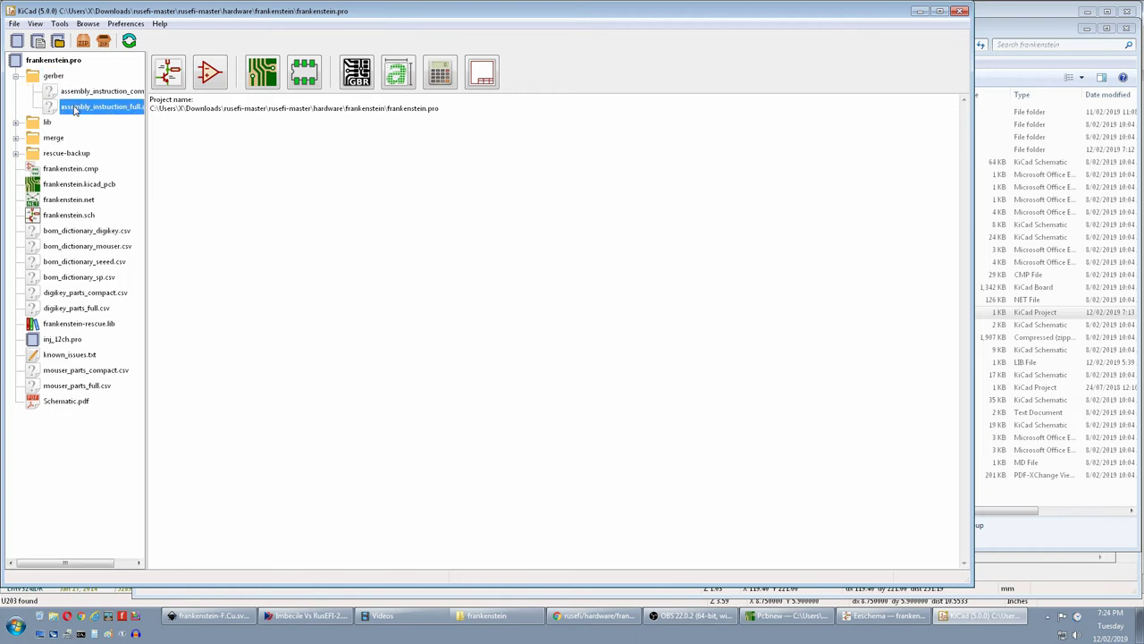
double_click(33, 125)
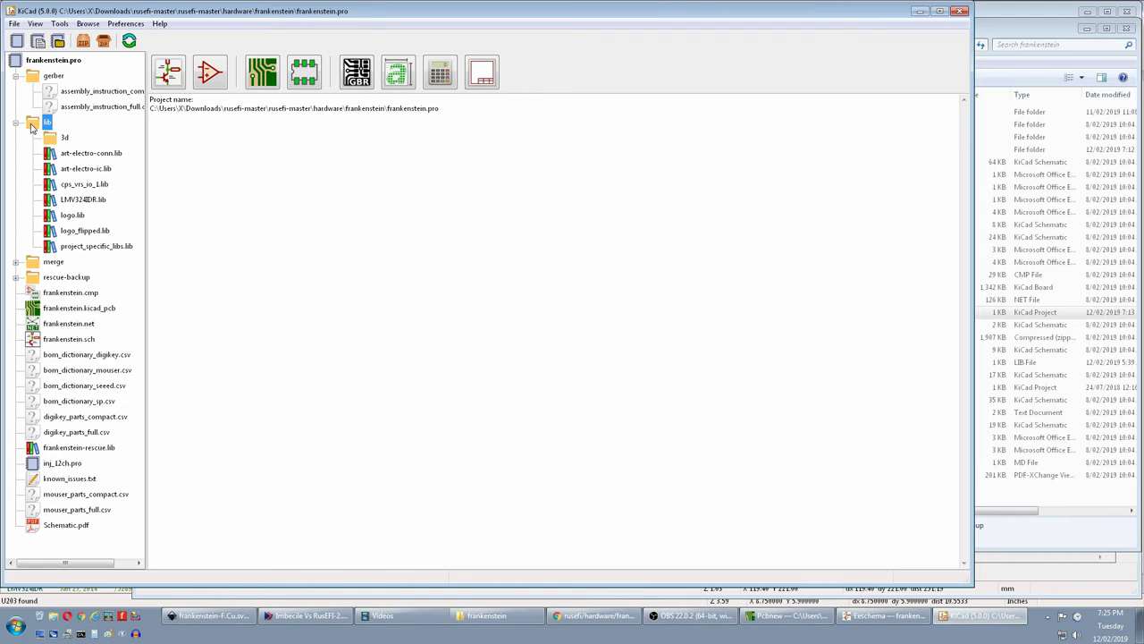
- Close the KiCad project manager and the Eeschema schematic editor
left_click(958, 12)
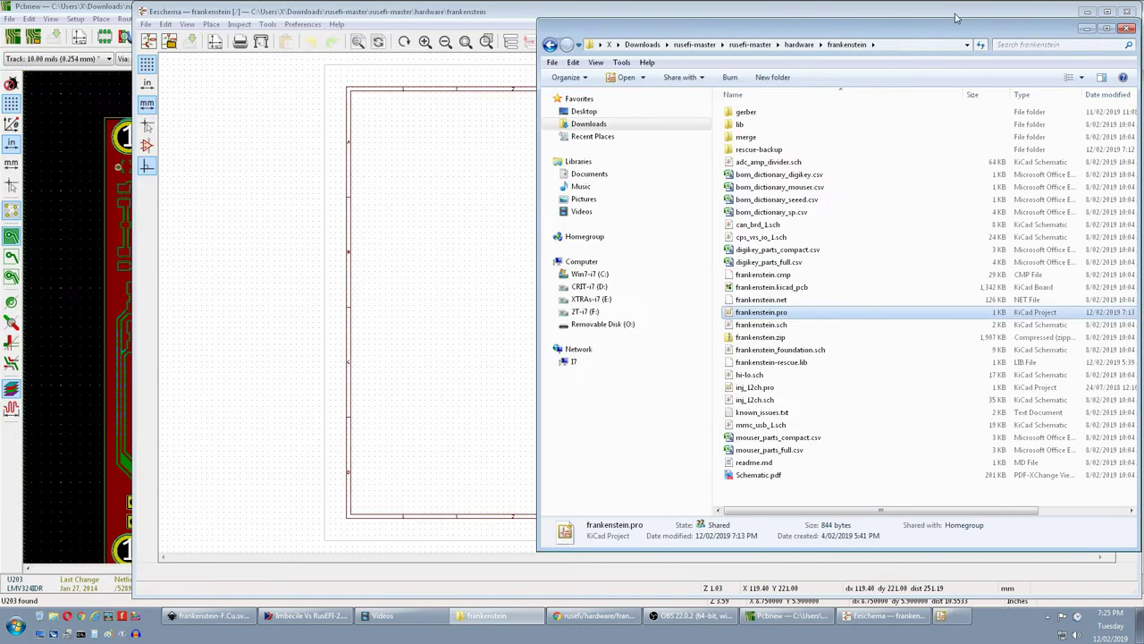
left_click(1128, 12)
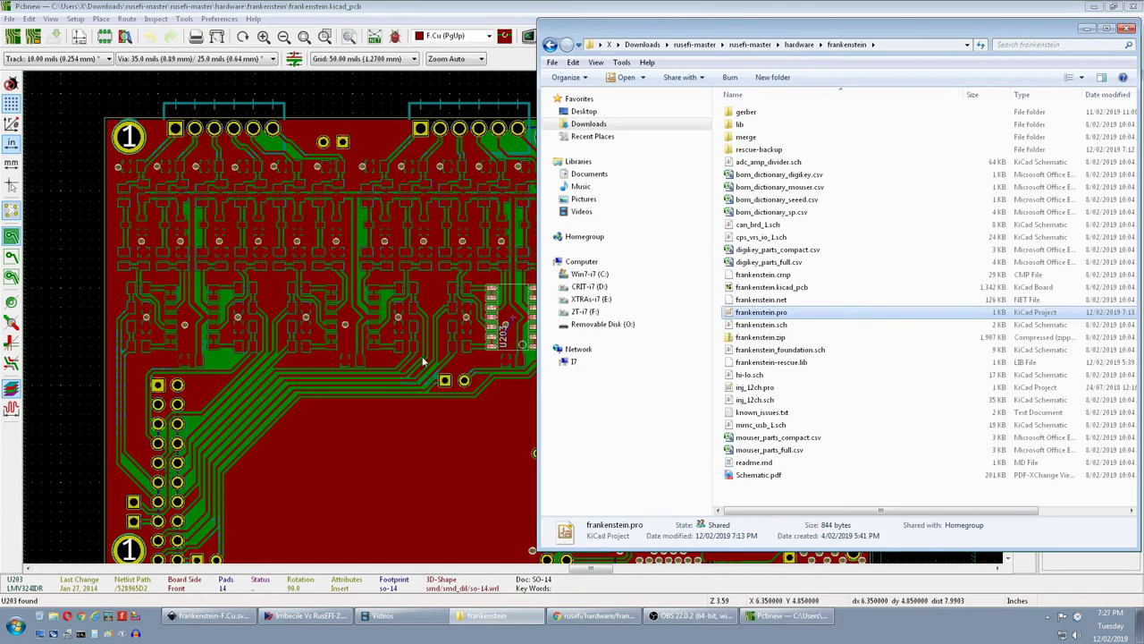
- Switch to Chrome and open the forum post's rusefi.com/docs/ibom link in a new tab
left_click(595, 615)
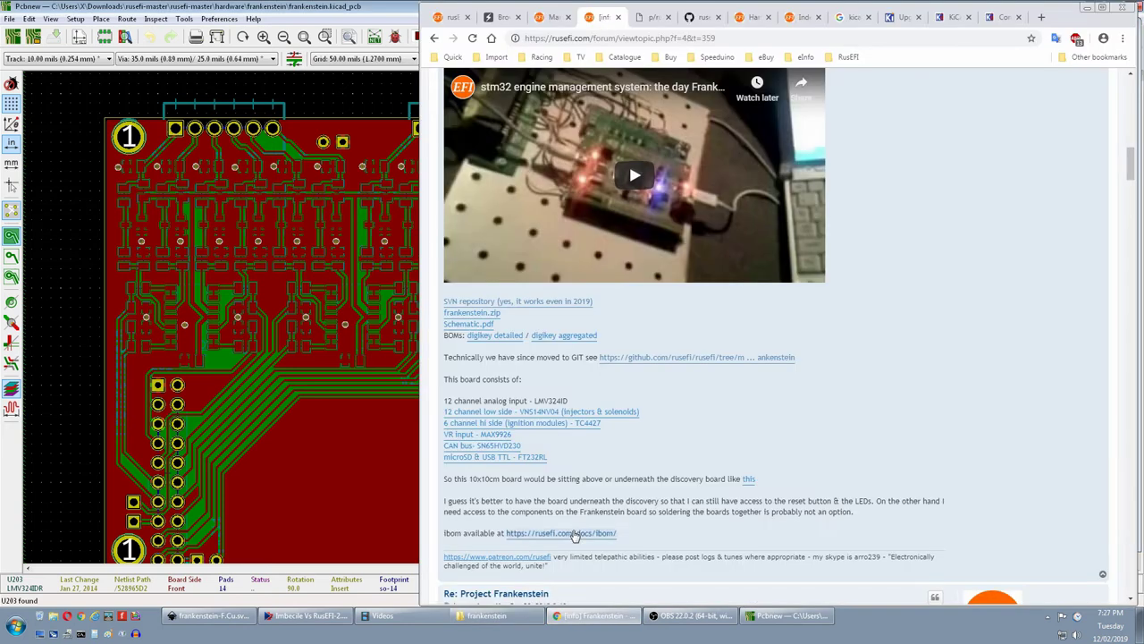
right_click(574, 533)
left_click(617, 436)
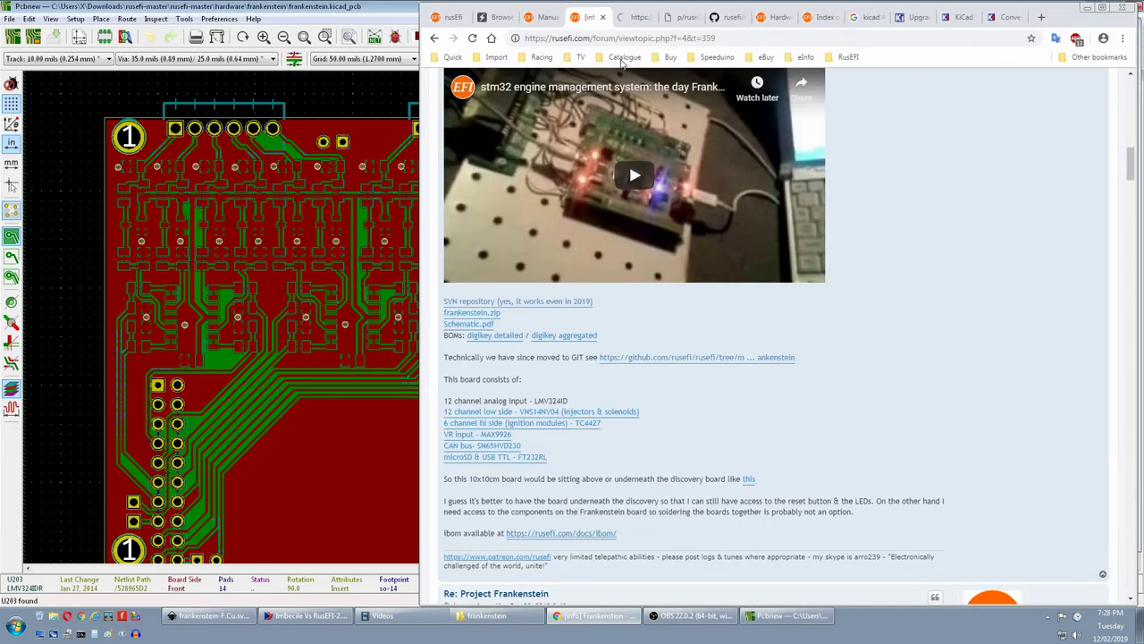
left_click(636, 21)
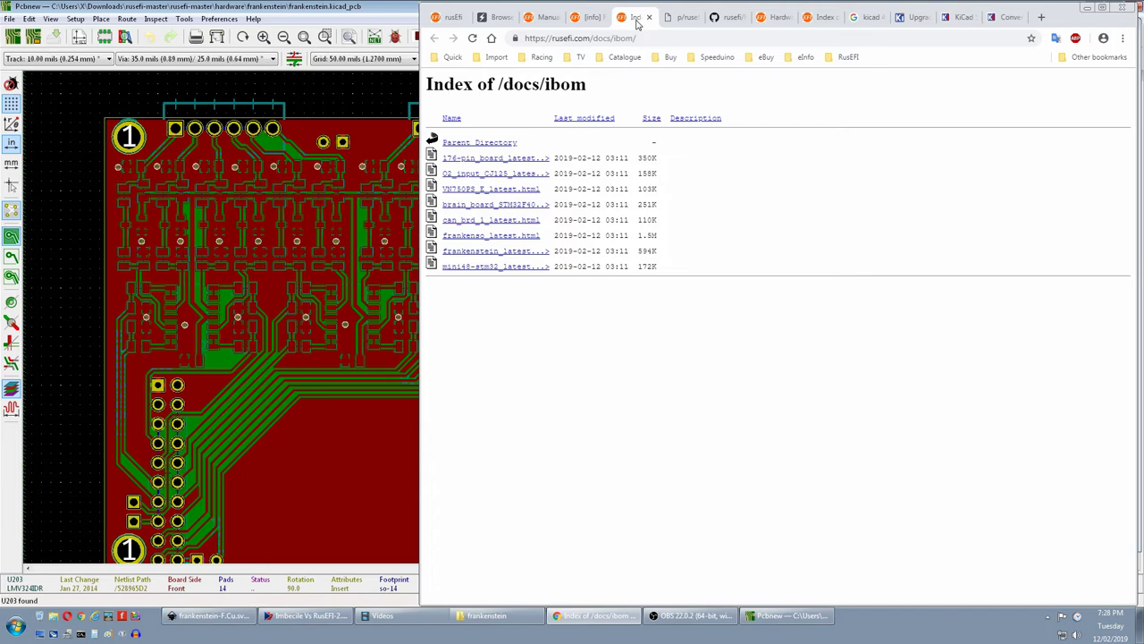
- Open the frankenstein_latest interactive BOM from the ibom index in a new tab
right_click(519, 255)
left_click(536, 257)
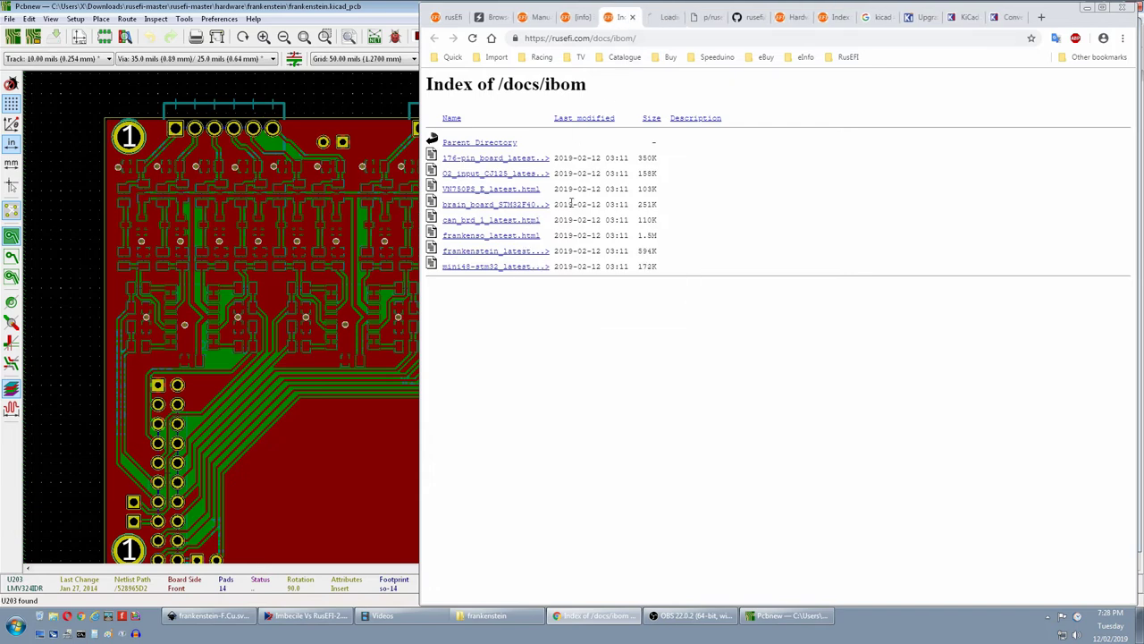
left_click(664, 18)
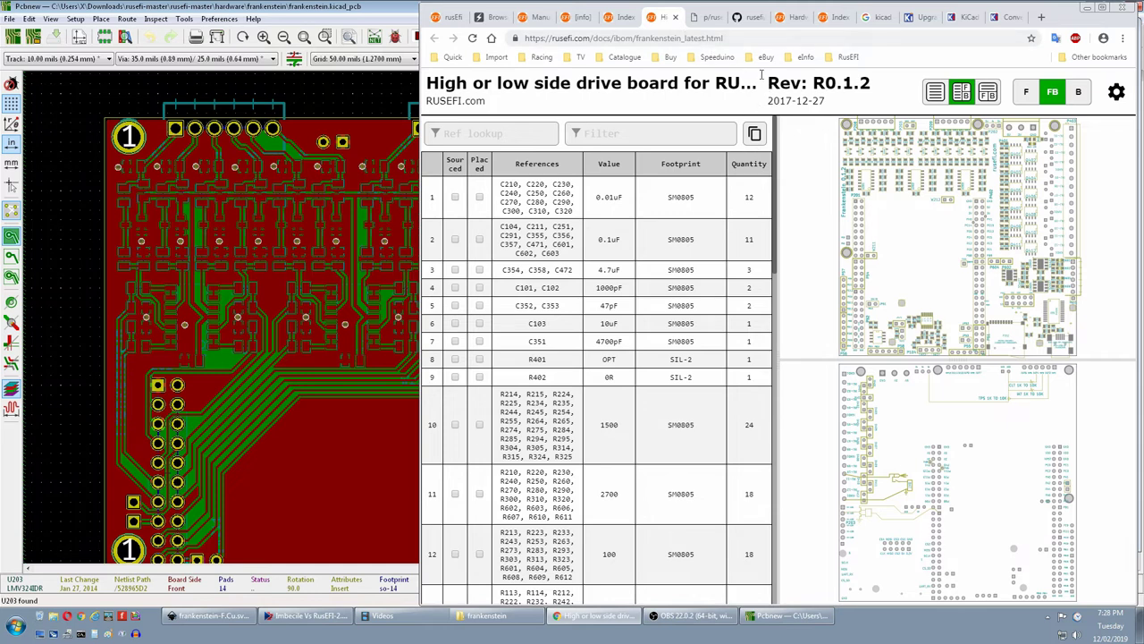
- Examine part groups on the interactive BOM's board views and try marking the 0.01uF capacitors as sourced
scroll(950, 219, "up", 3)
scroll(951, 221, "down", 5)
left_click(600, 192)
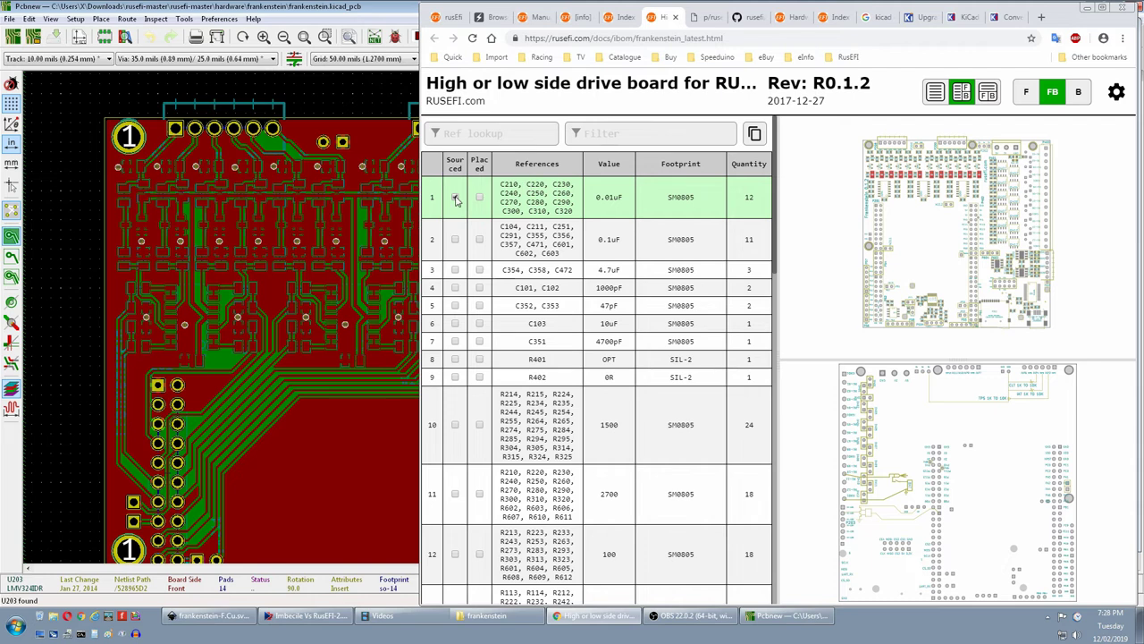
left_click(583, 246)
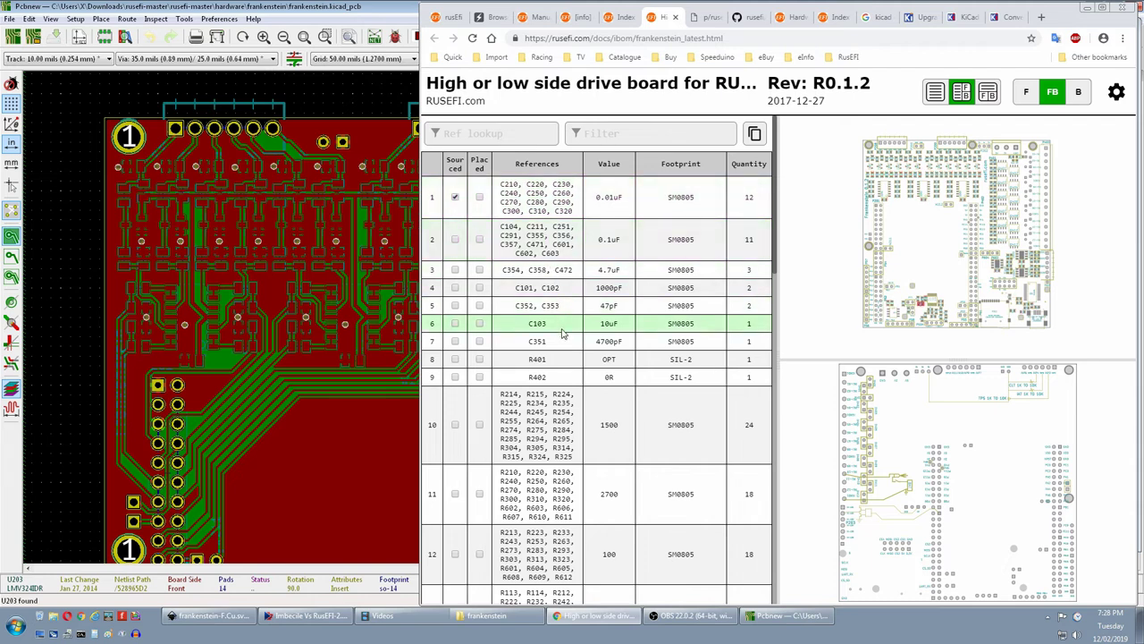
scroll(985, 508, "down", 5)
scroll(984, 508, "up", 8)
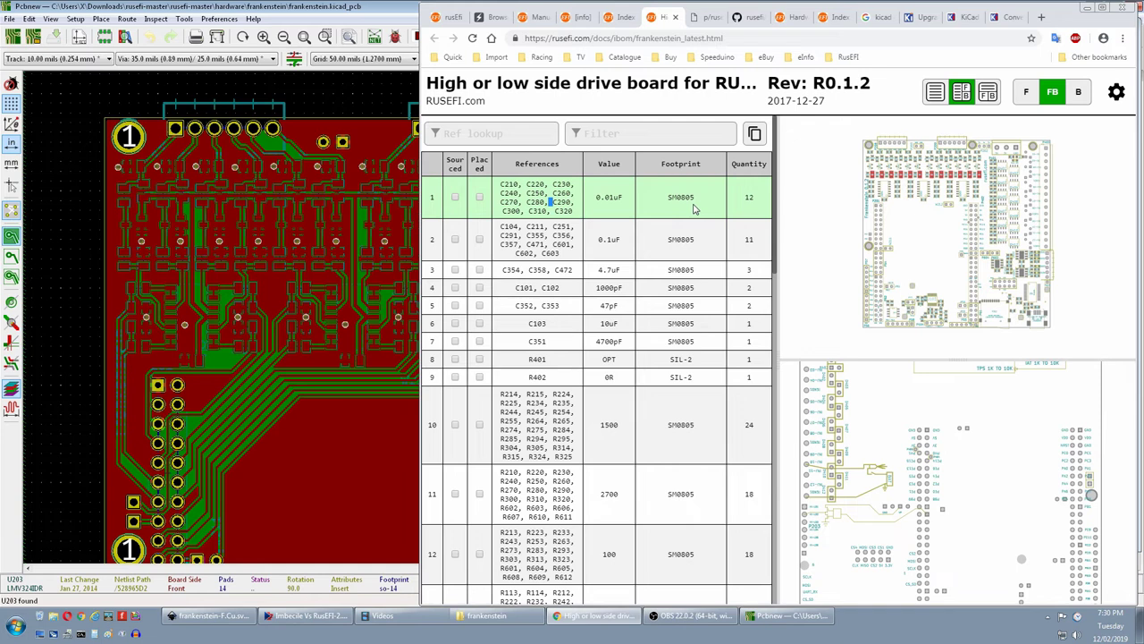
- Review the interactive BOM's remaining rows, from the resistors through the diodes and ICs to the connectors
scroll(689, 255, "down", 8)
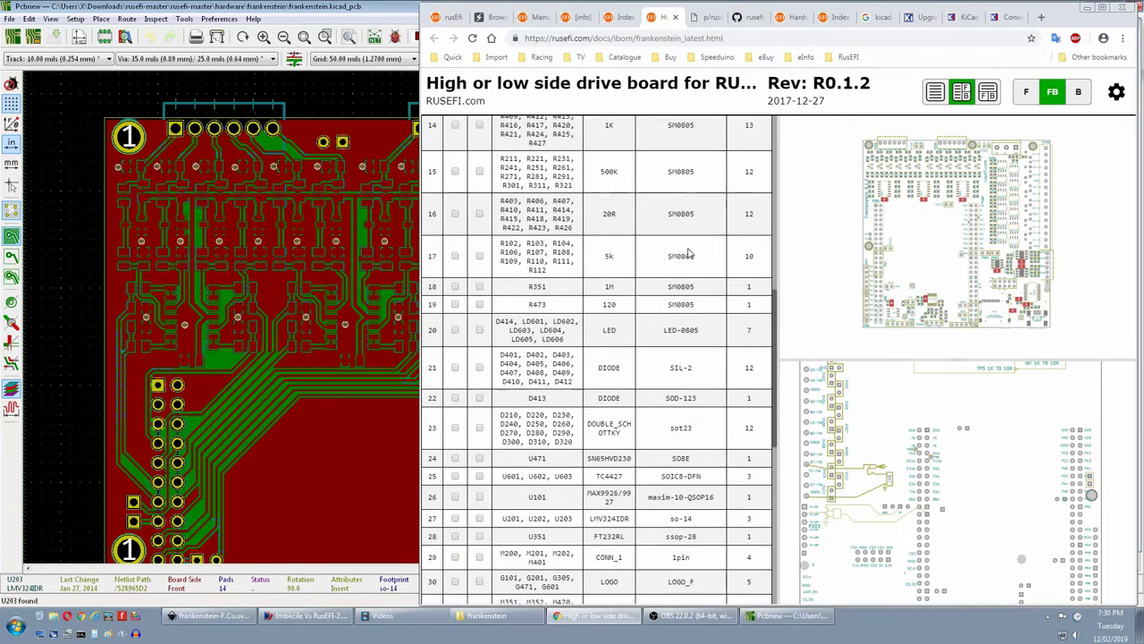
scroll(690, 254, "down", 2)
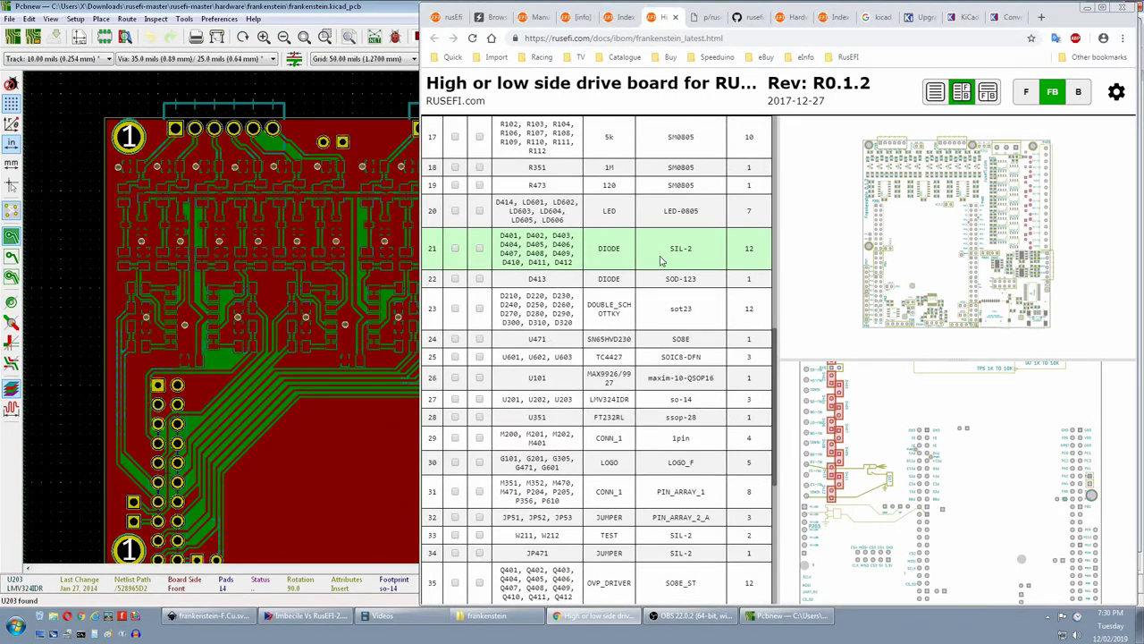
scroll(679, 262, "down", 1)
scroll(679, 262, "down", 5)
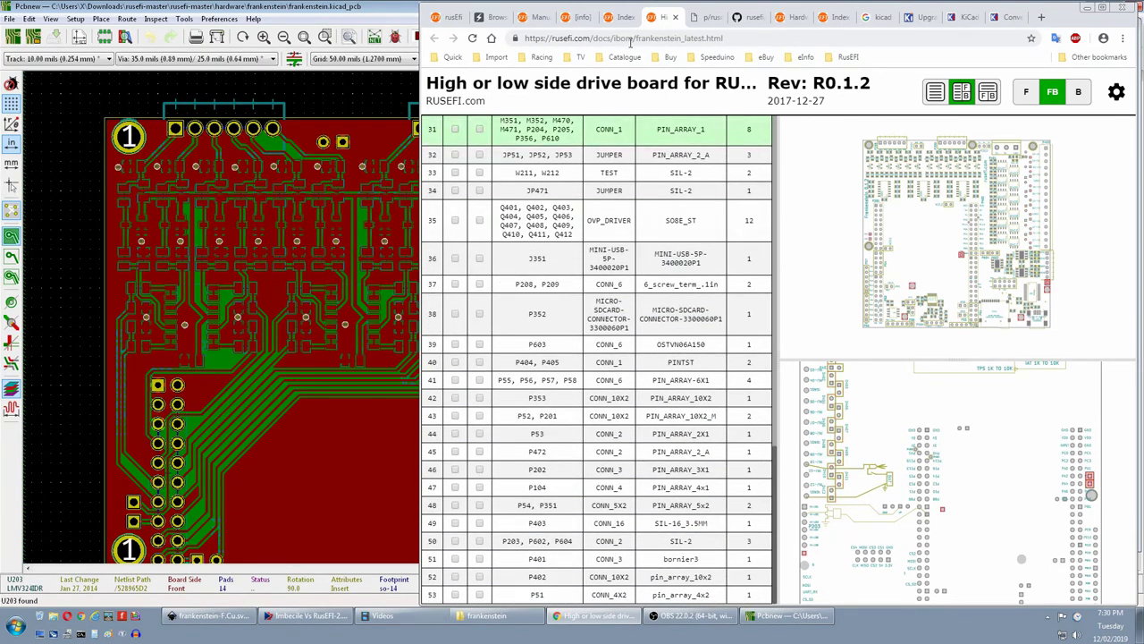
- Return to the Project Frankenstein forum post and download its detailed Digi-Key BOM
left_click(579, 17)
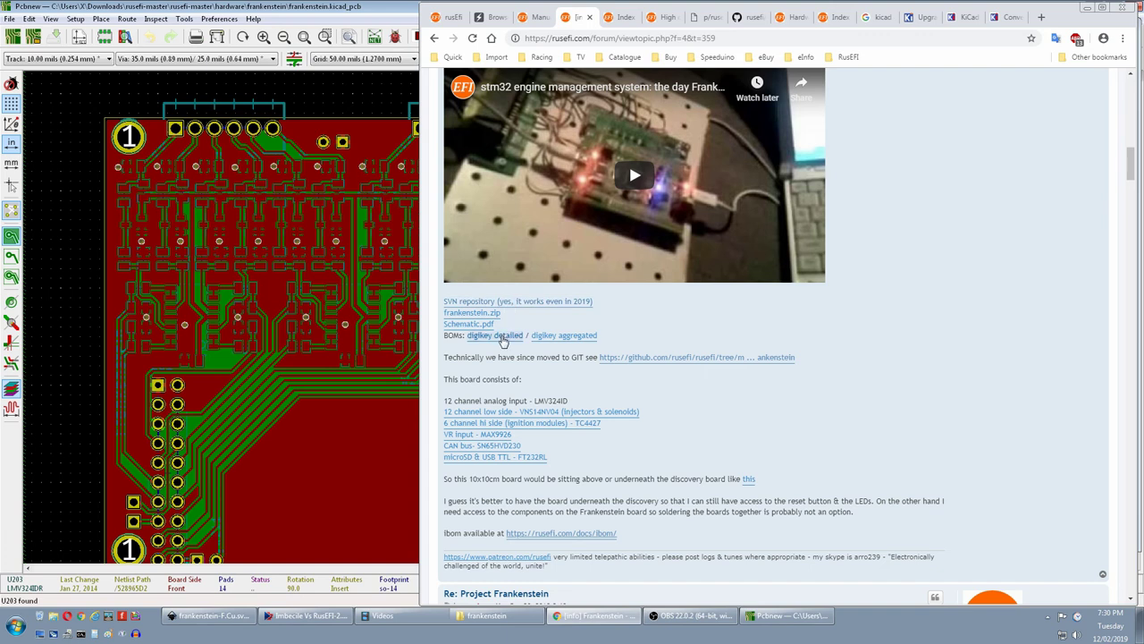
right_click(503, 337)
left_click(514, 352)
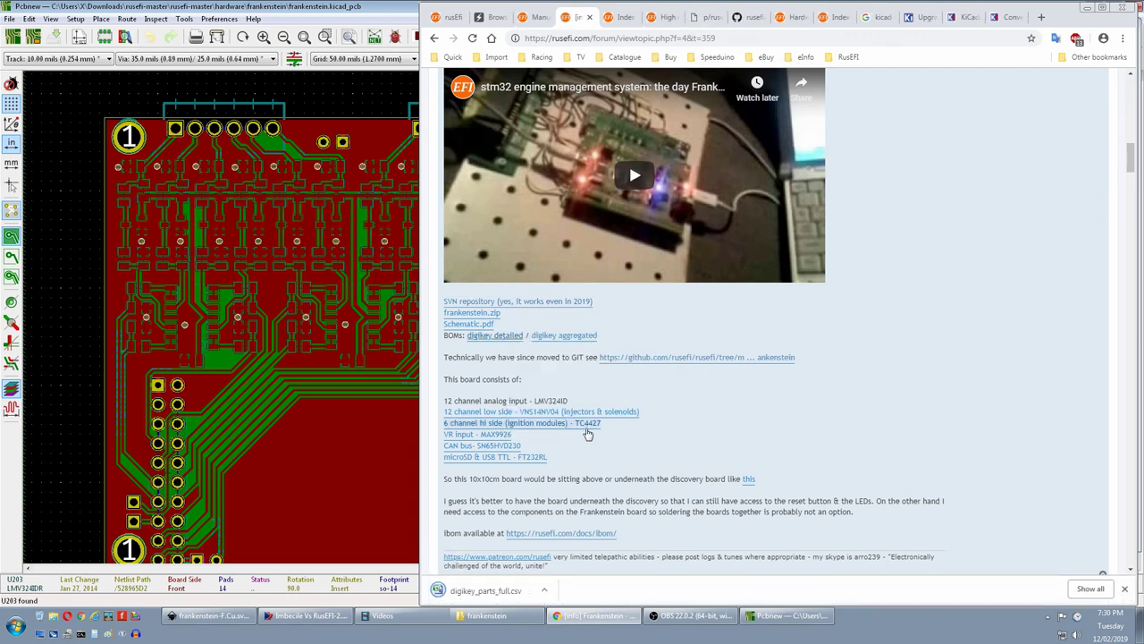
- Open the downloaded digikey_parts_full.csv in Excel and read through its part rows
left_click(545, 593)
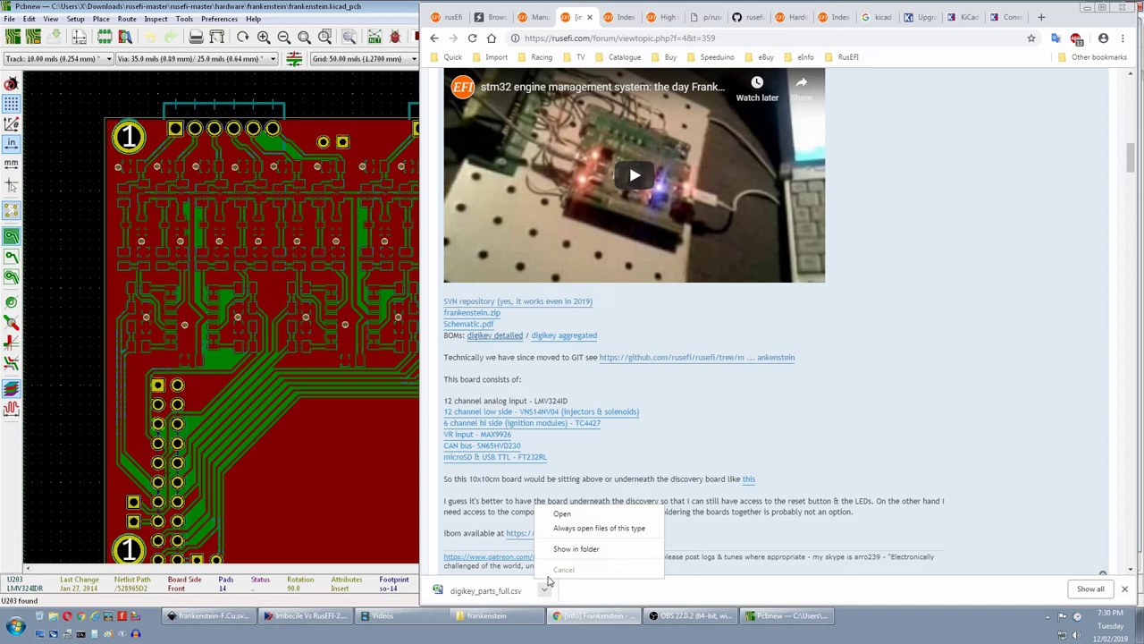
left_click(572, 516)
scroll(471, 411, "down", 10)
scroll(470, 412, "down", 10)
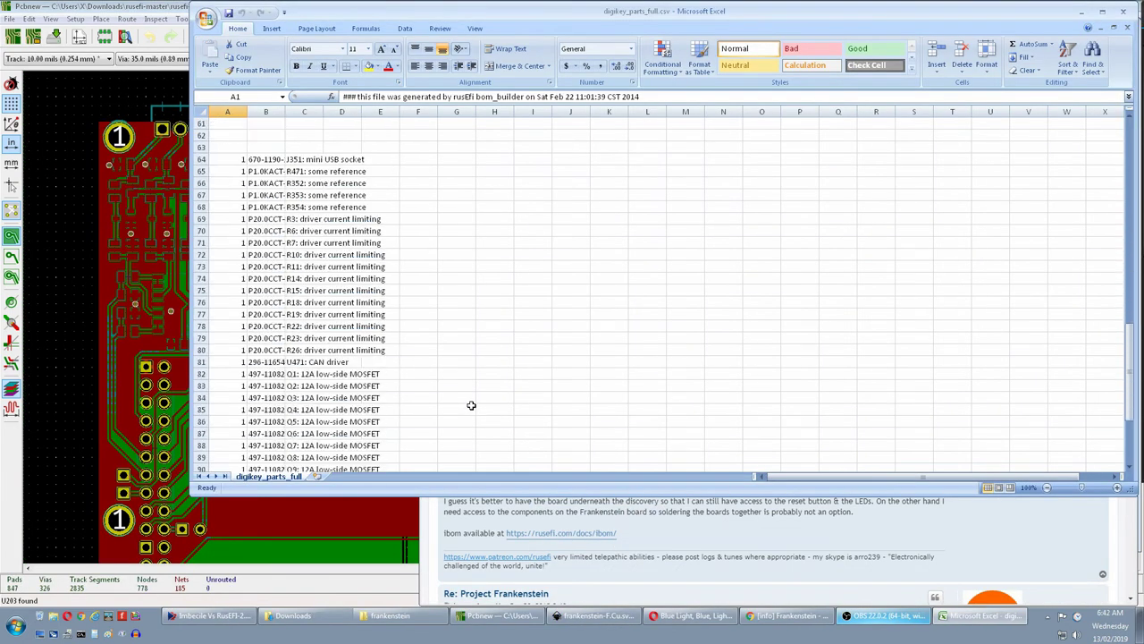
- Examine the part numbers of the 12A low-side MOSFETs, driver current limiting resistors and 1.5A dual drivers in the full Digi-Key list
scroll(471, 405, "down", 2)
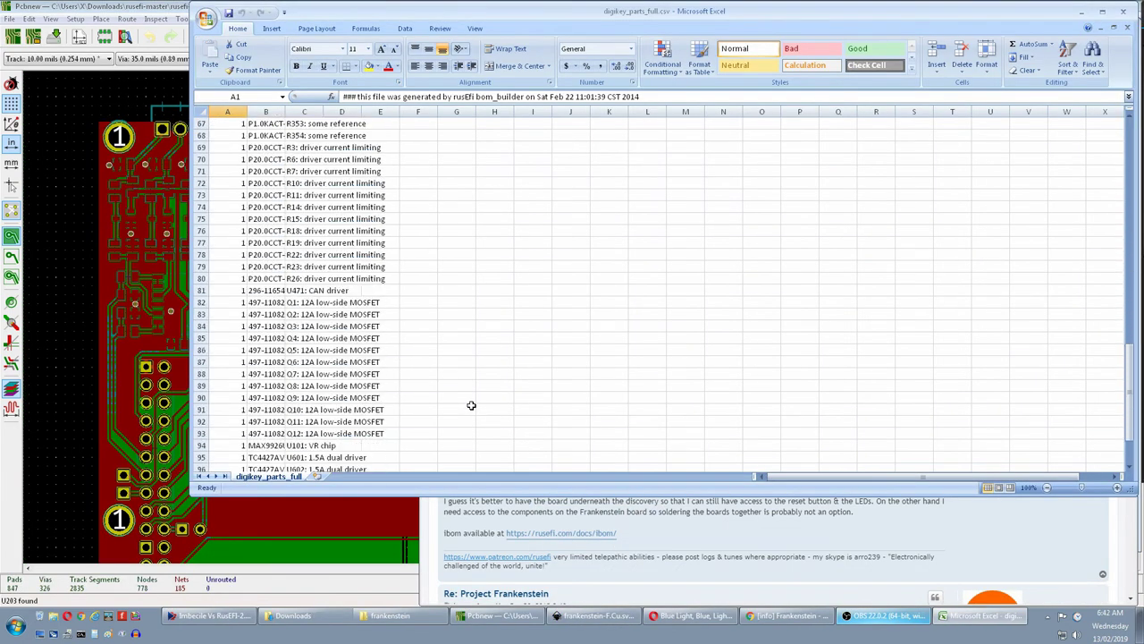
left_click(271, 315)
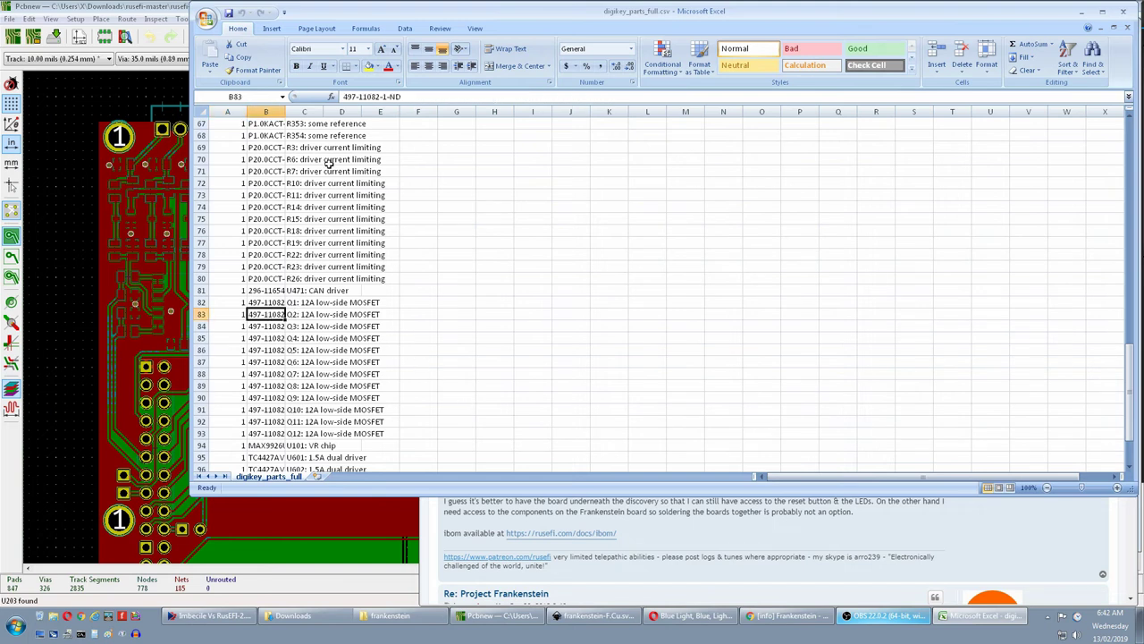
left_click(271, 231)
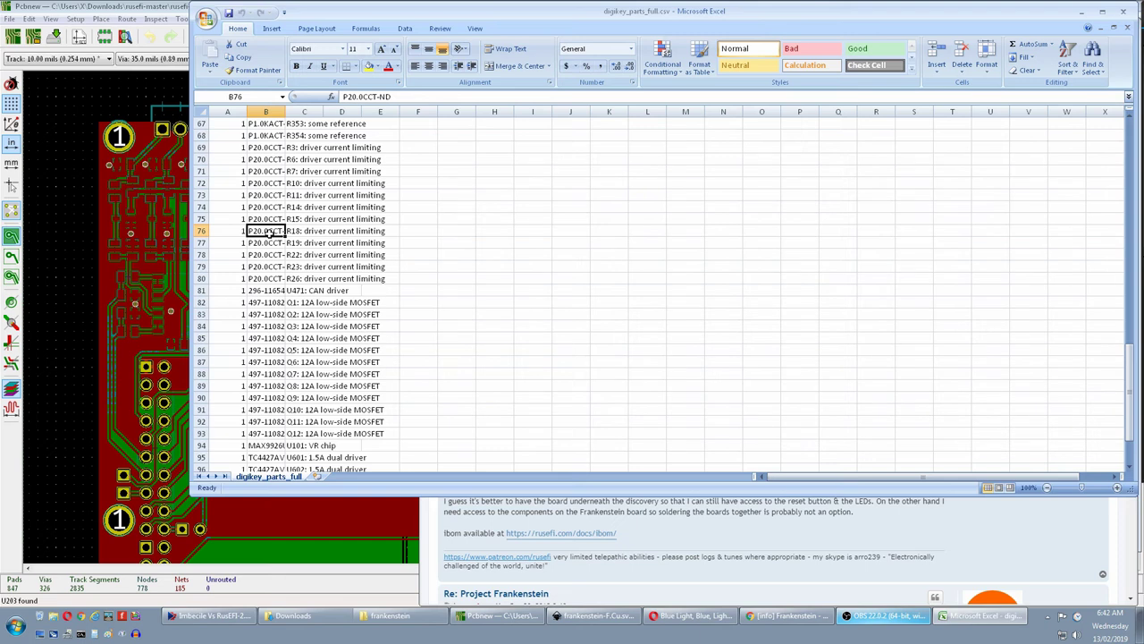
scroll(329, 343, "down", 2)
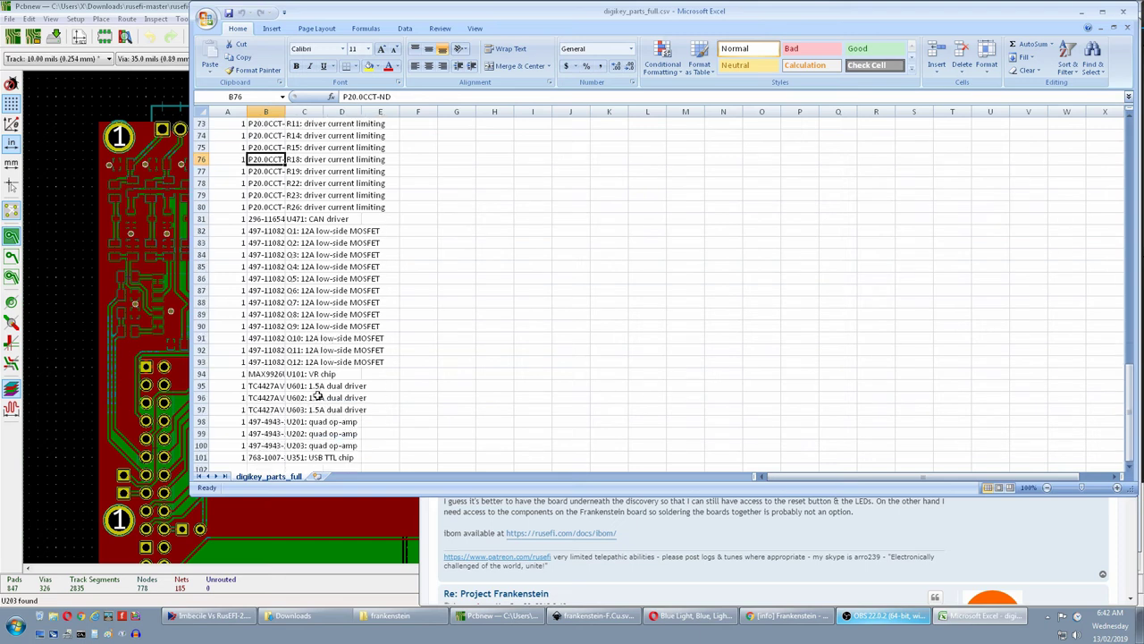
left_click(268, 402)
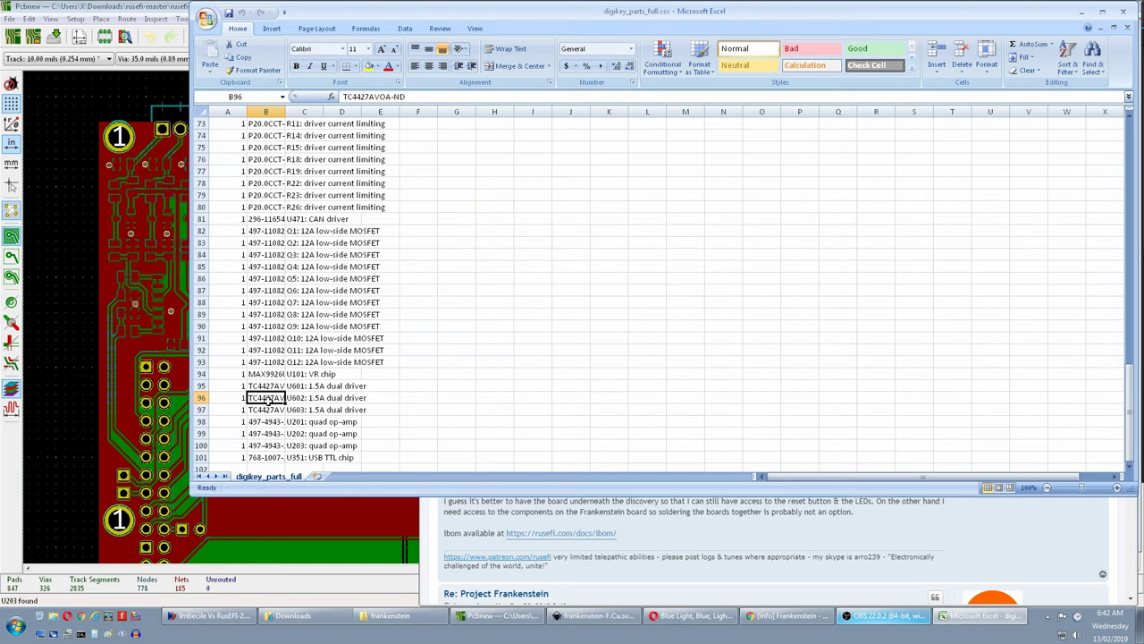
scroll(269, 402, "up", 20)
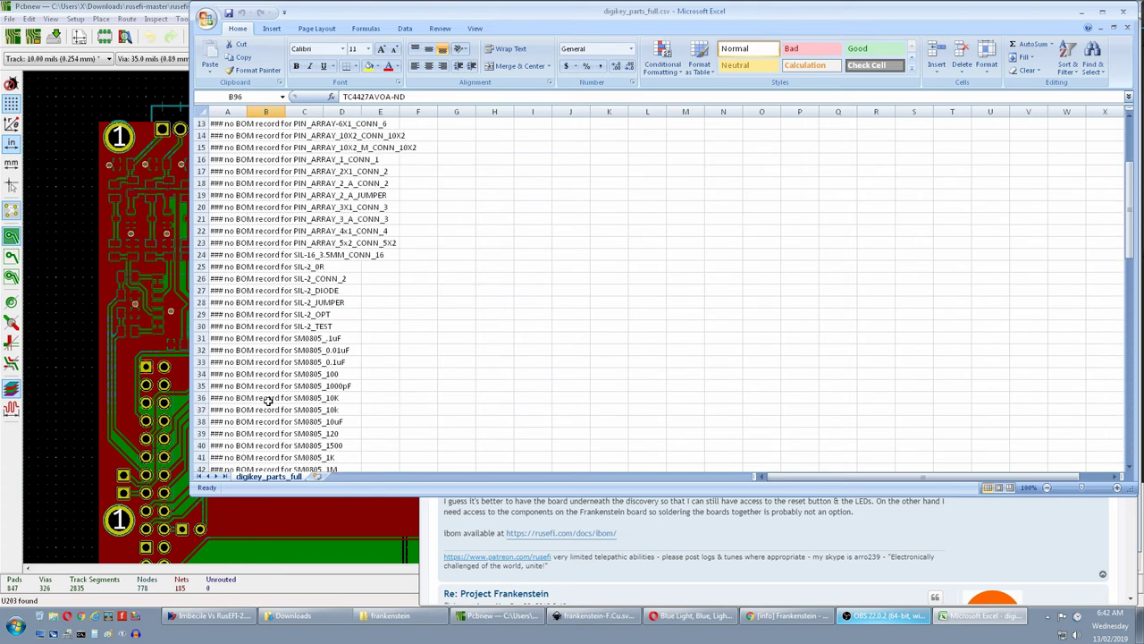
scroll(268, 402, "up", 2)
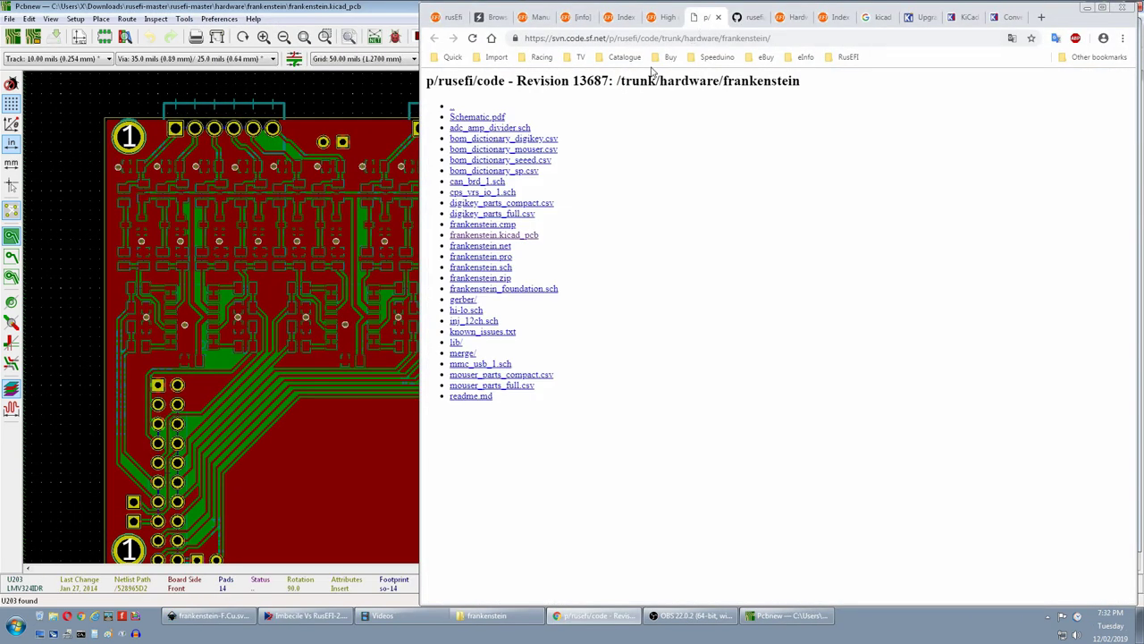
- Download bom_dictionary_digikey.csv from the frankenstein repository listing in the browser and open it in Excel
right_click(500, 141)
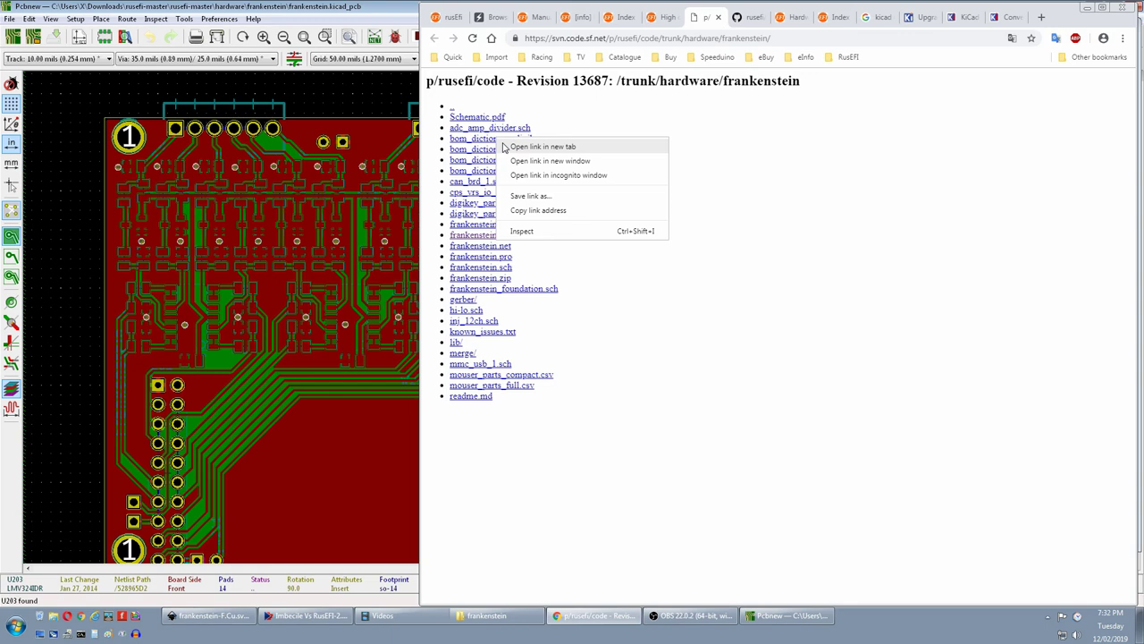
left_click(506, 146)
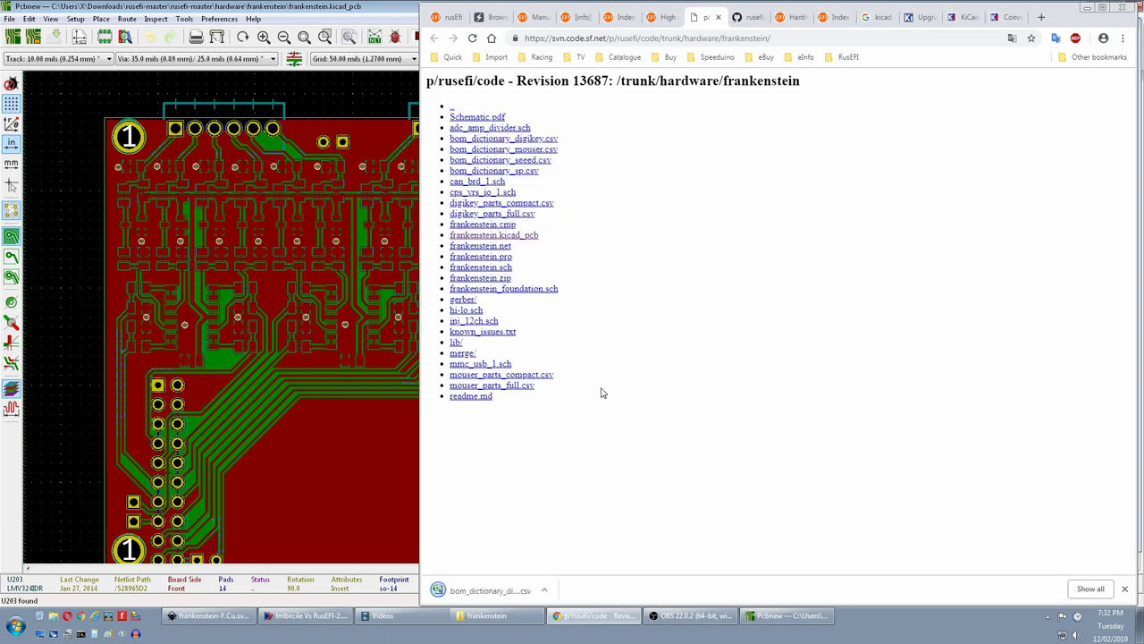
left_click(545, 588)
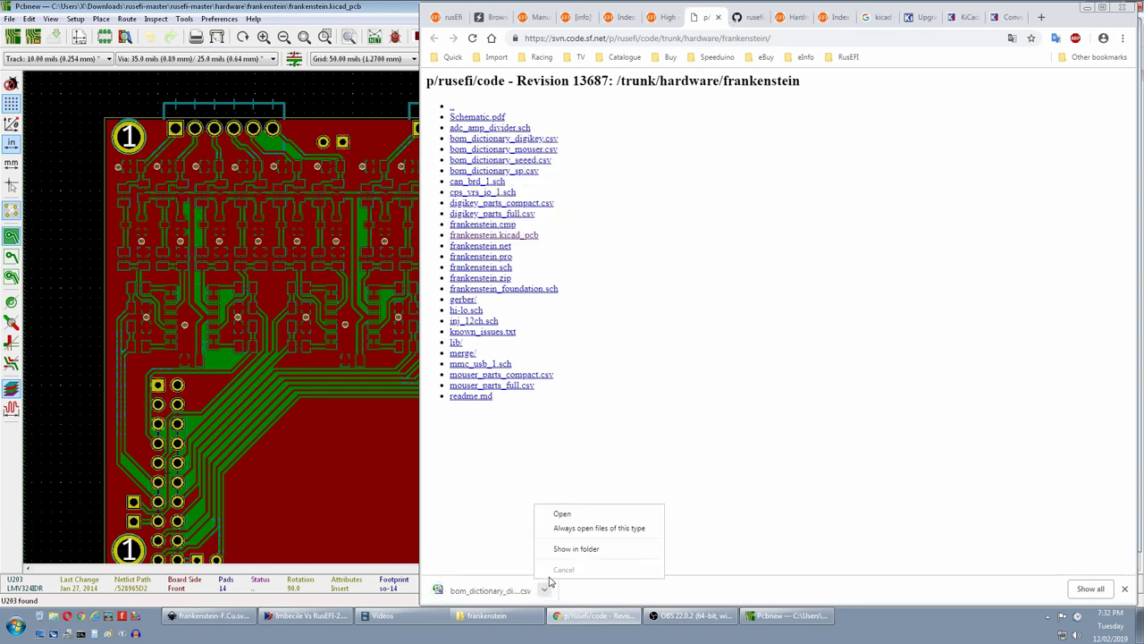
left_click(561, 513)
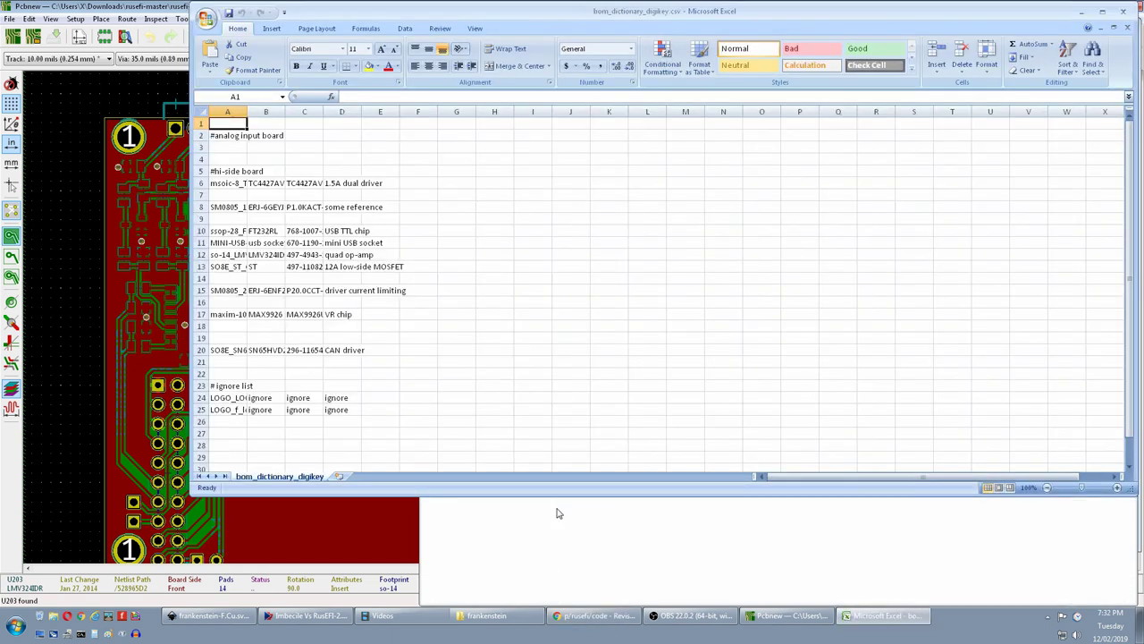
- Copy the USB TTL chip's Digi-Key part number, 768-1007-1-ND, from cell C10
left_click(309, 231)
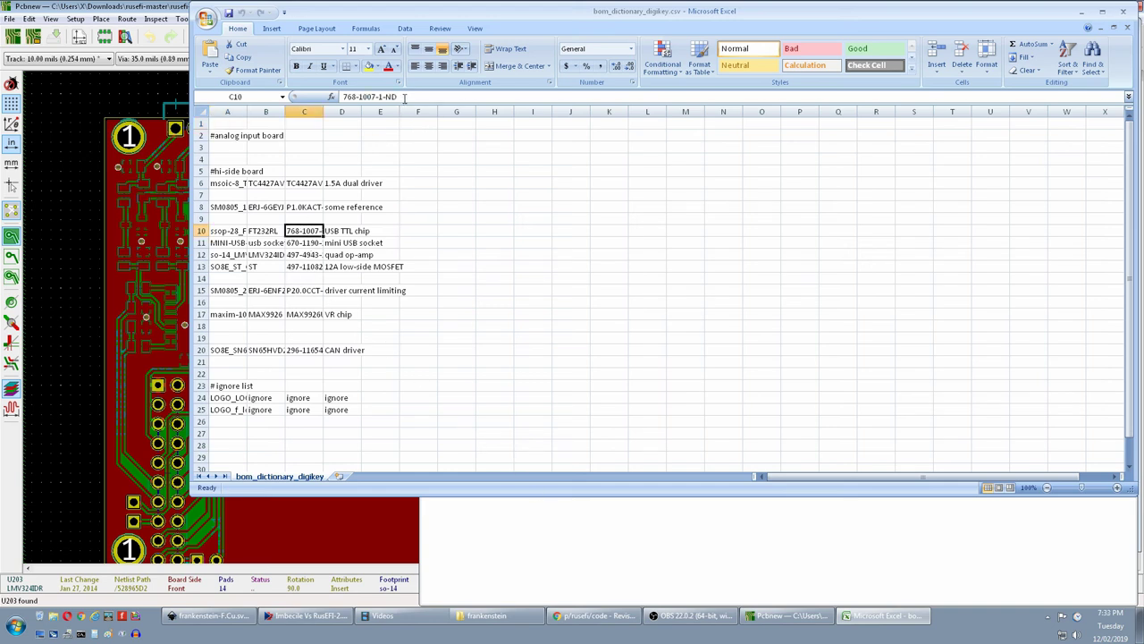
left_click_drag(400, 97, 347, 96)
right_click(347, 96)
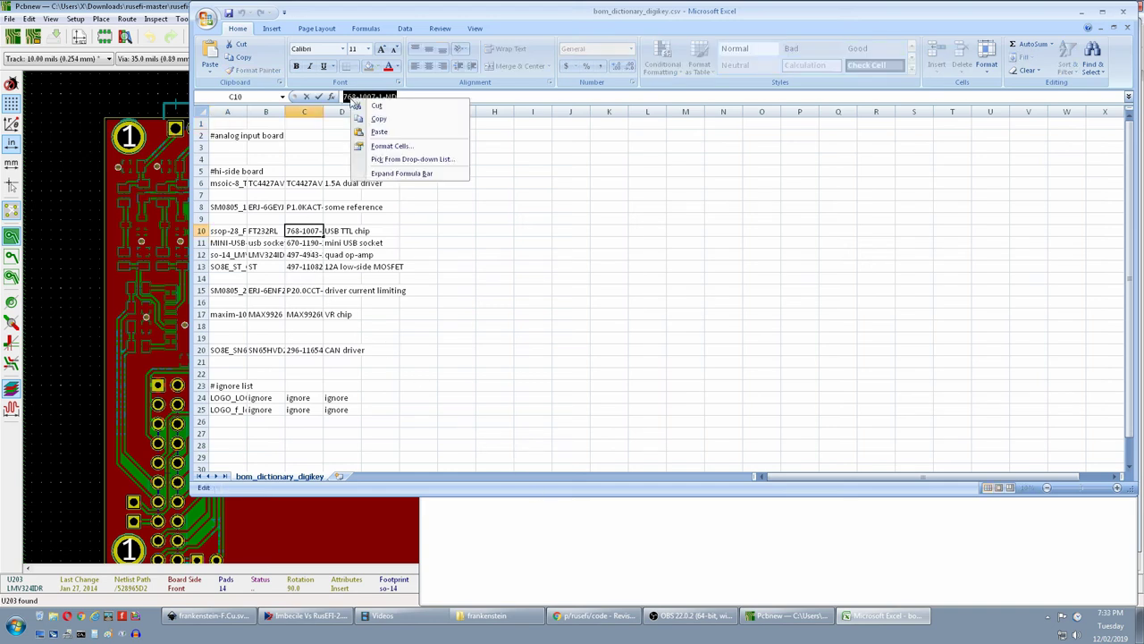
left_click(365, 114)
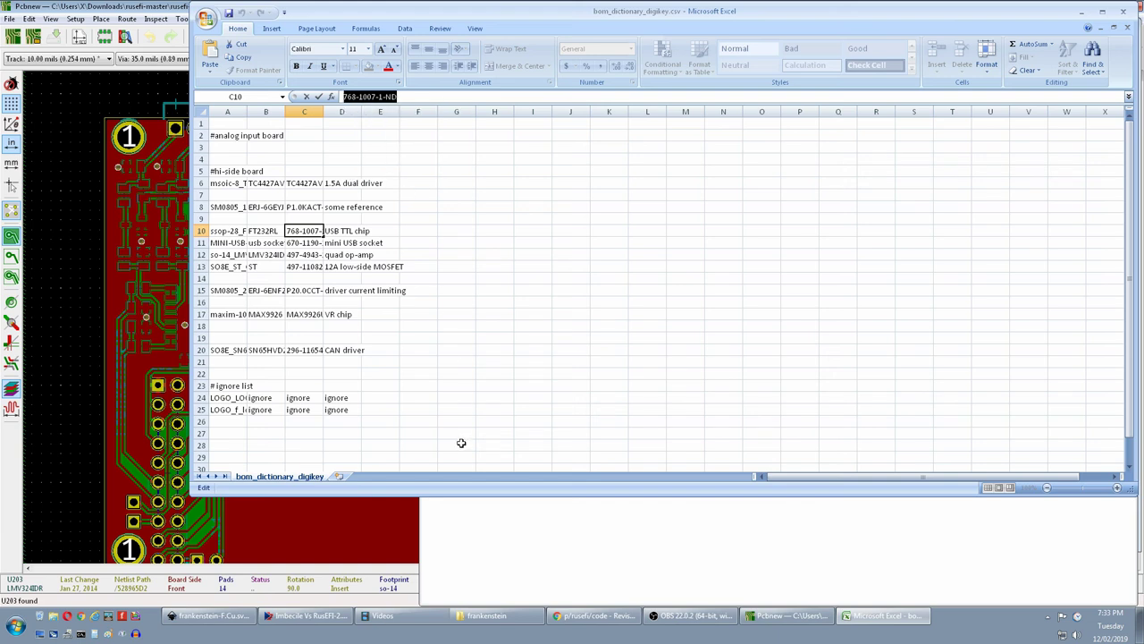
- Switch to the browser, open digikey.com.au in a new tab and search for the copied part number 768-1007-1-ND
left_click(592, 615)
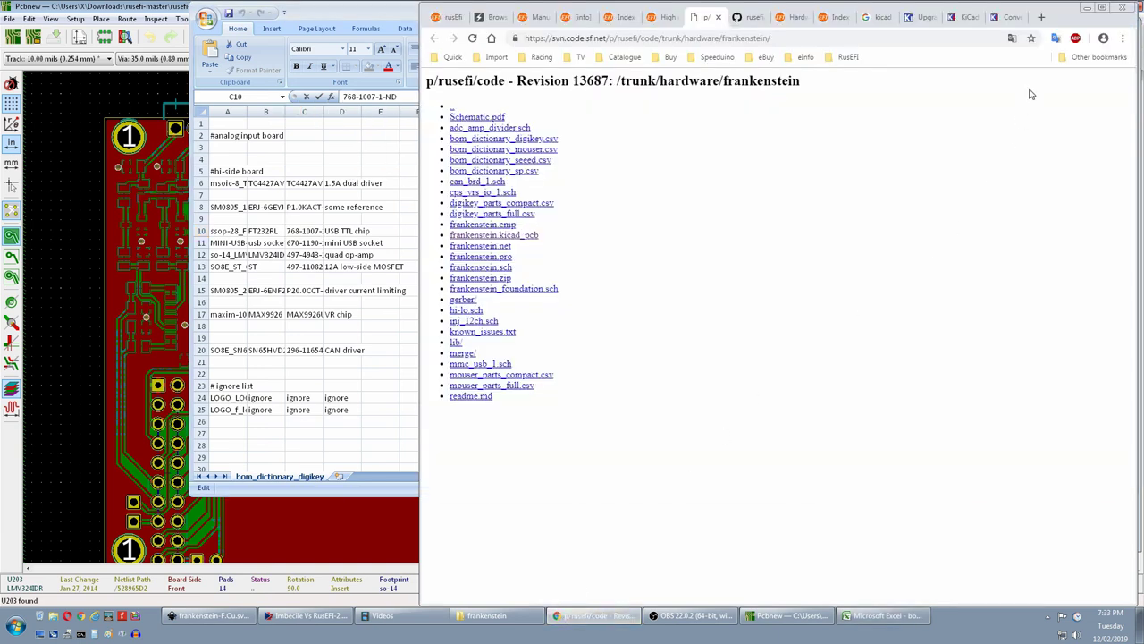
left_click(1040, 17)
right_click(591, 268)
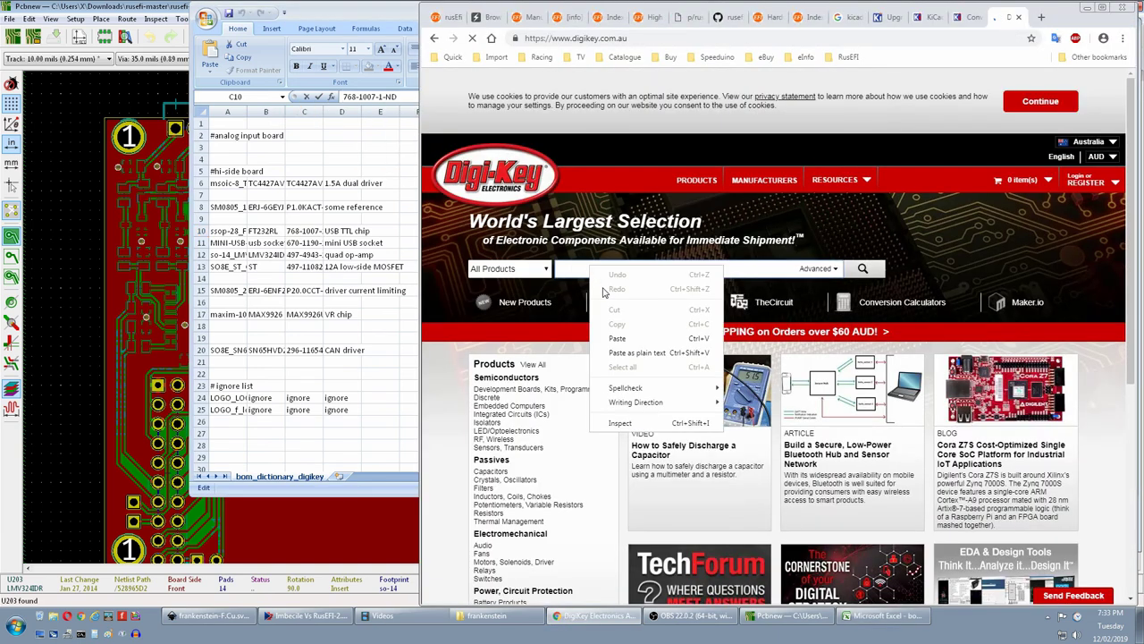
left_click(617, 338)
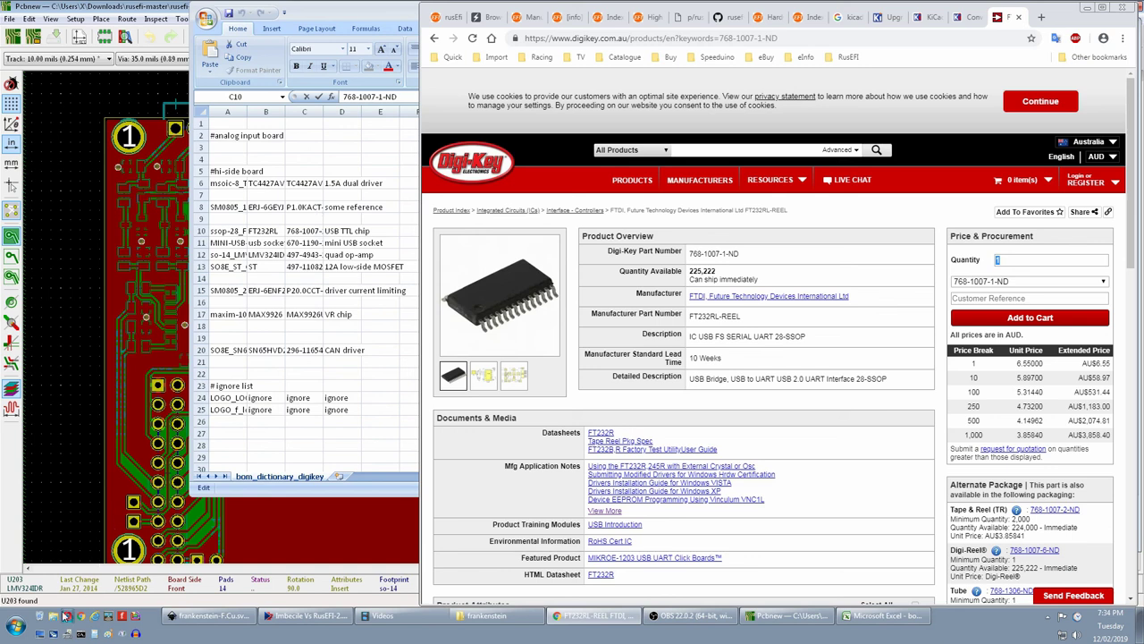
- Switch from the open windows to the Windows desktop
left_click(40, 633)
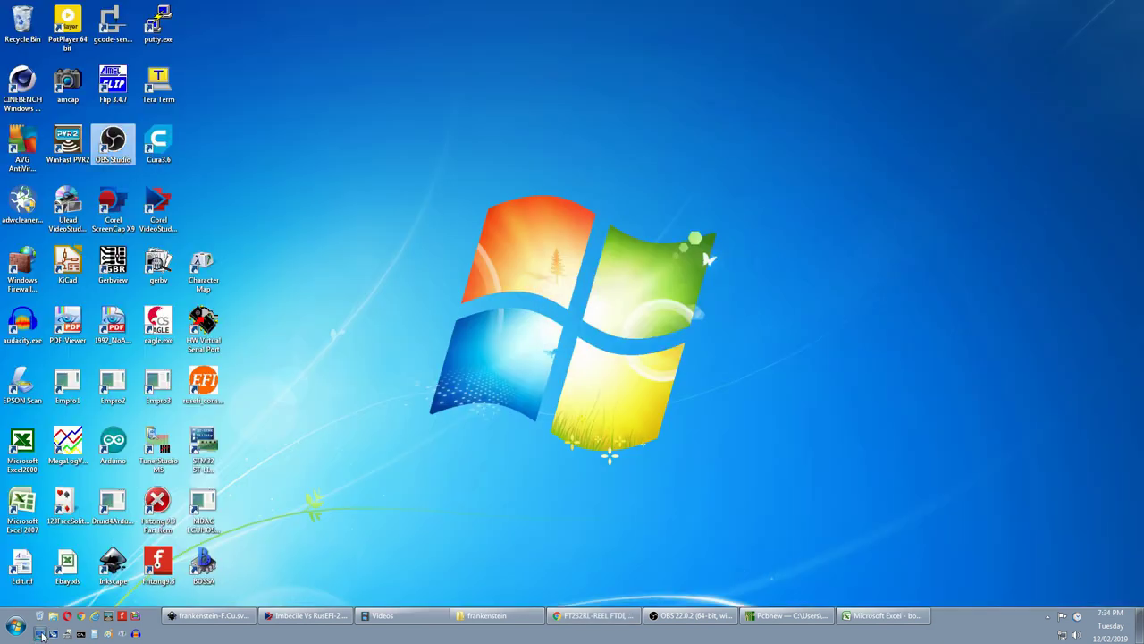